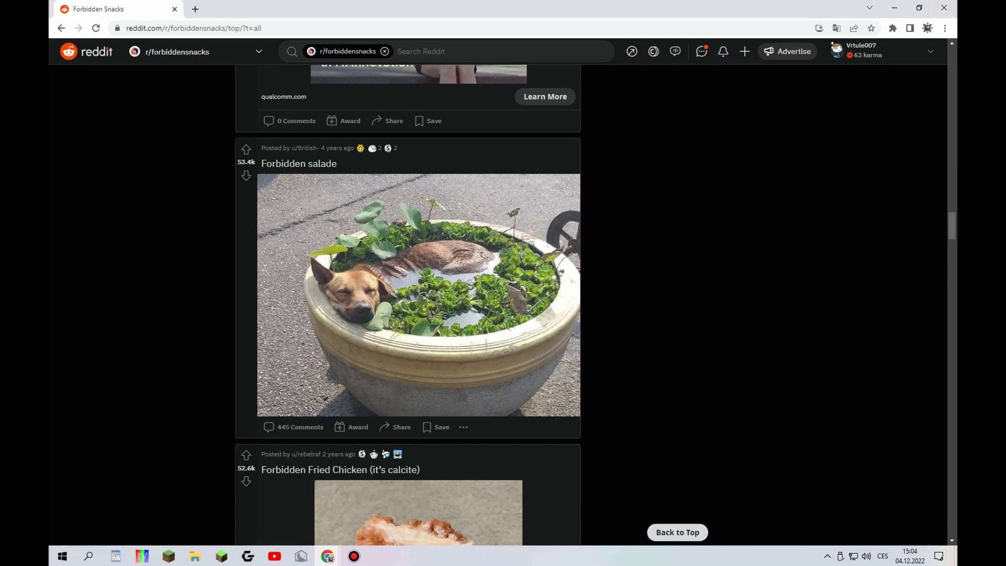
scroll(409, 315, "down", 1)
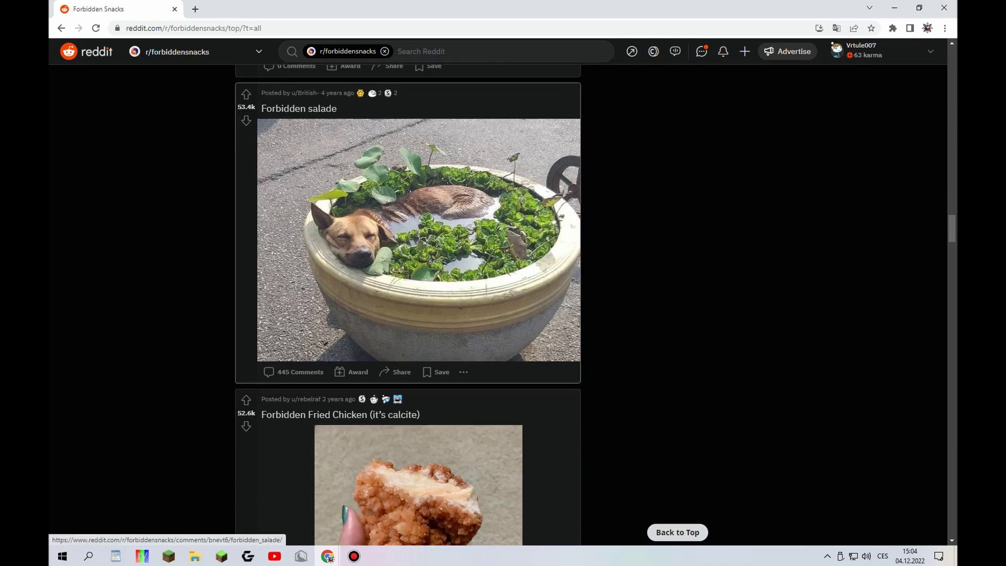
scroll(409, 314, "down", 1)
scroll(410, 315, "down", 1)
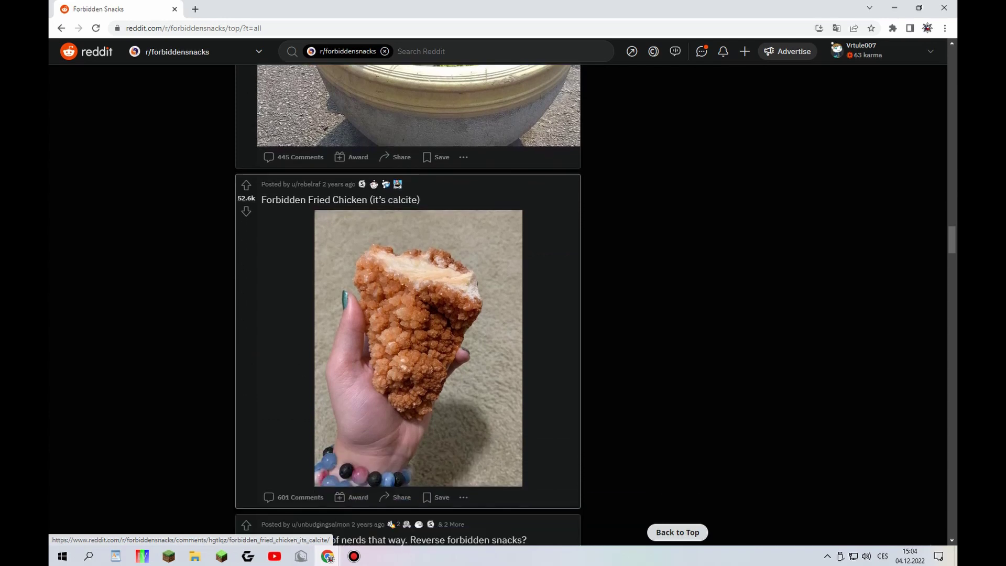
scroll(408, 314, "down", 10)
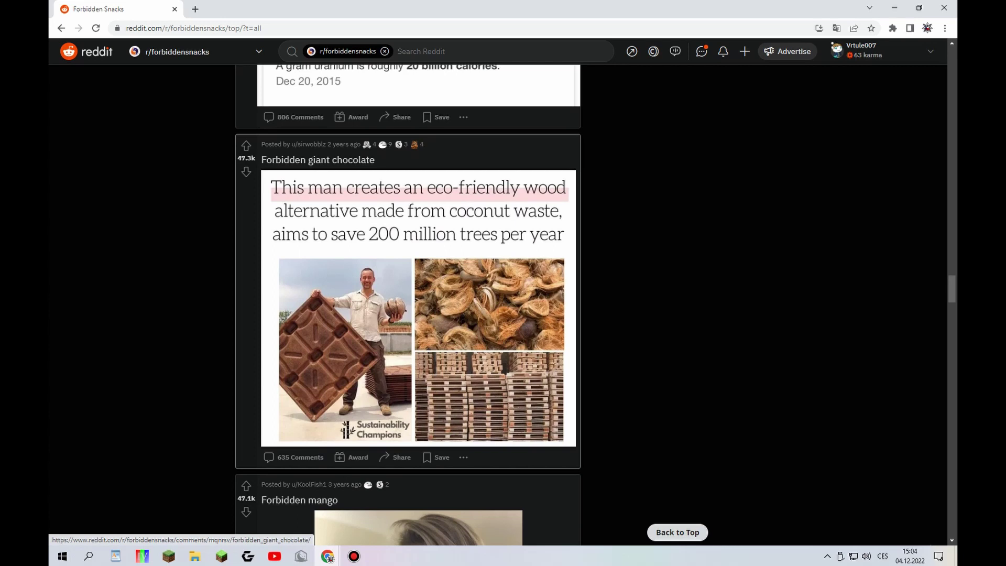
scroll(408, 299, "down", 5)
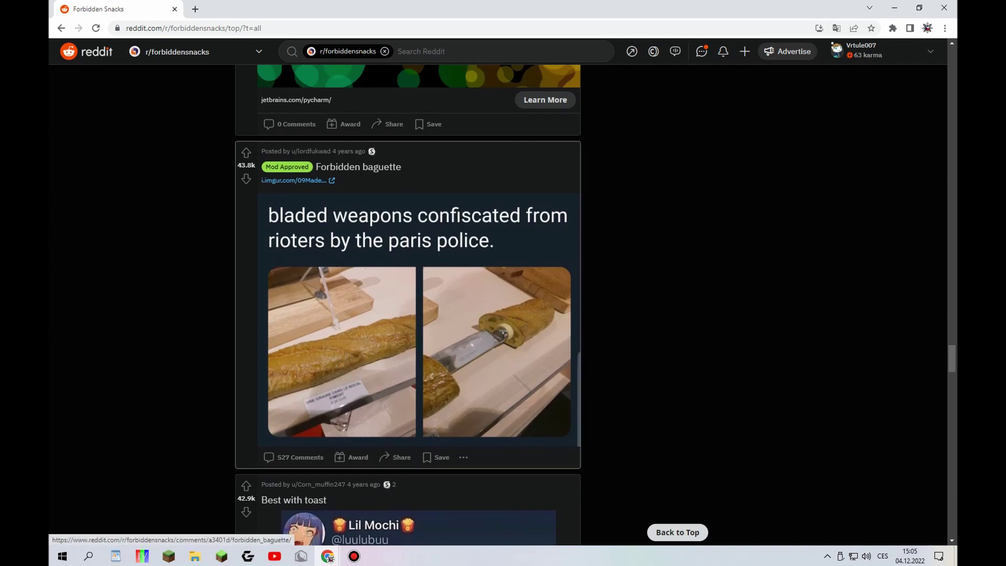
scroll(408, 314, "down", 2)
scroll(409, 315, "down", 2)
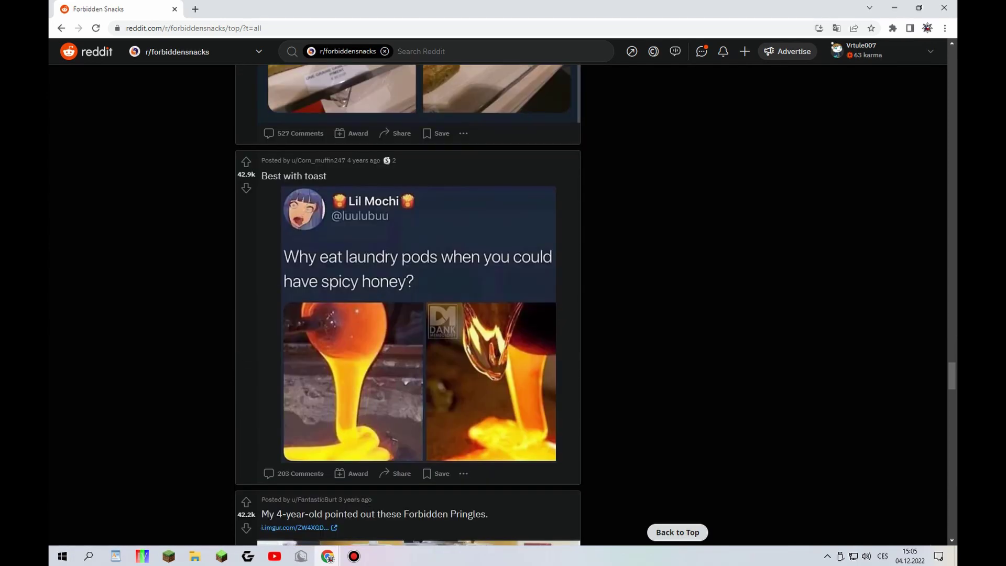
scroll(409, 314, "down", 10)
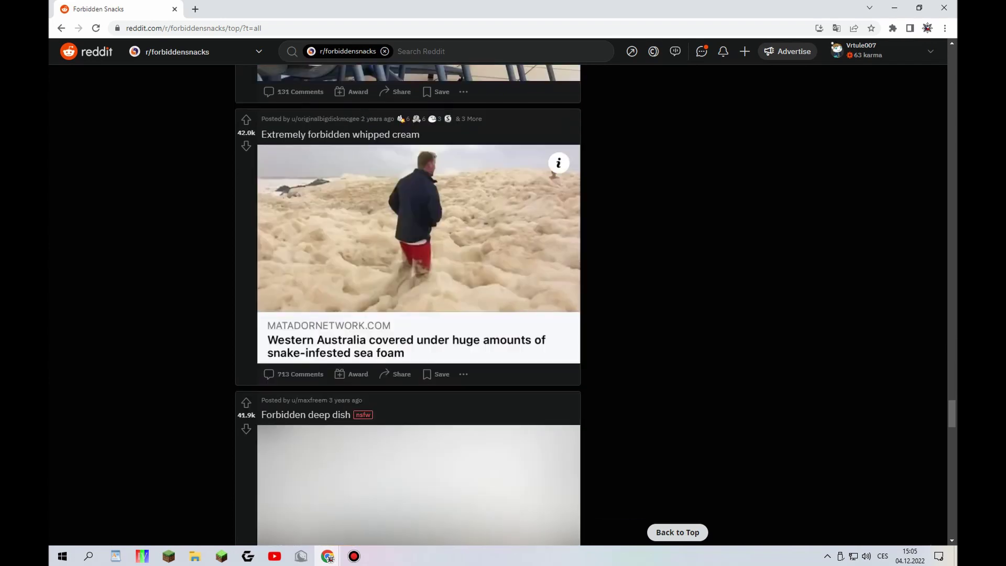
scroll(408, 315, "up", 1)
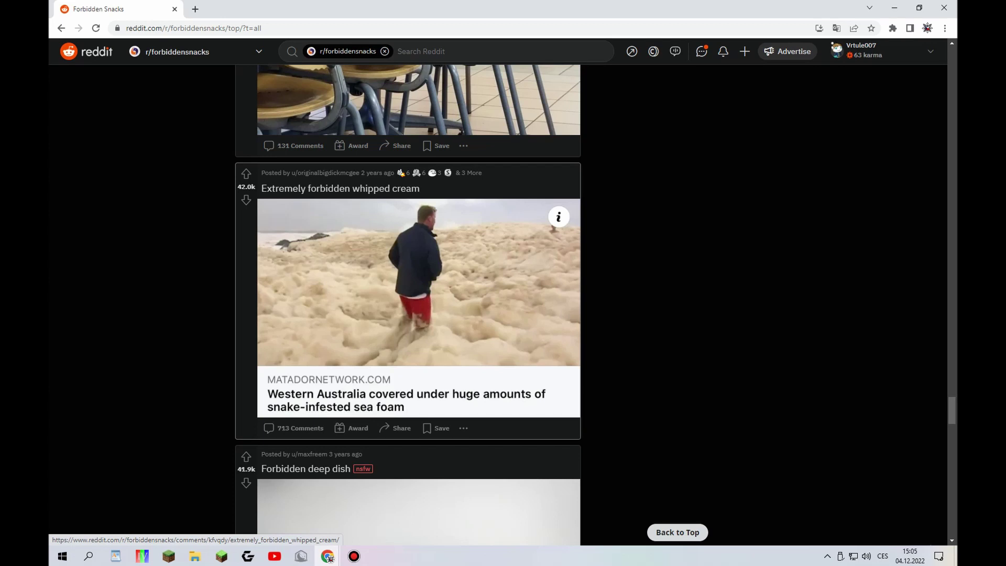
scroll(409, 315, "down", 3)
scroll(408, 315, "down", 2)
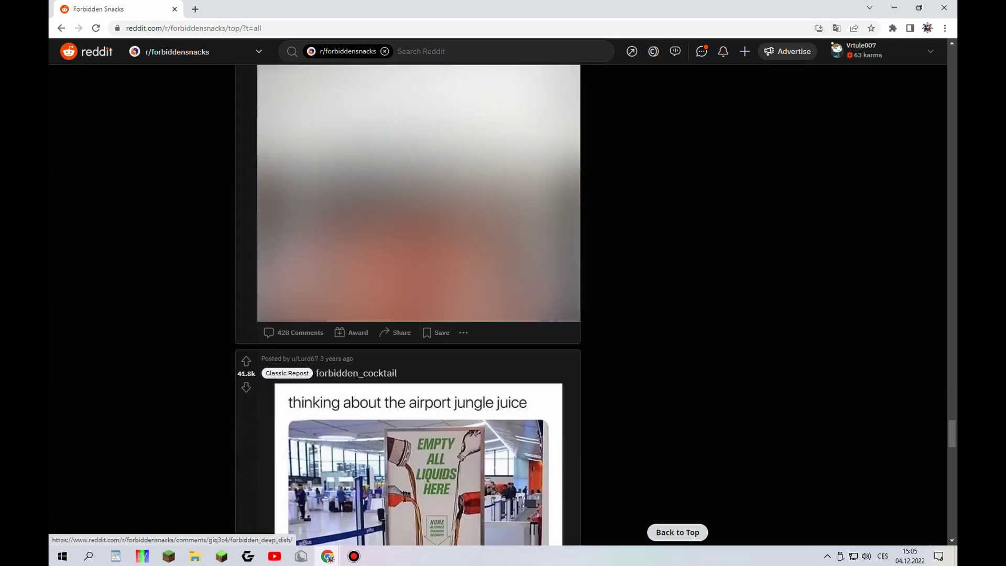
scroll(409, 236, "down", 2)
scroll(408, 236, "down", 1)
scroll(407, 236, "down", 1)
scroll(408, 236, "down", 1)
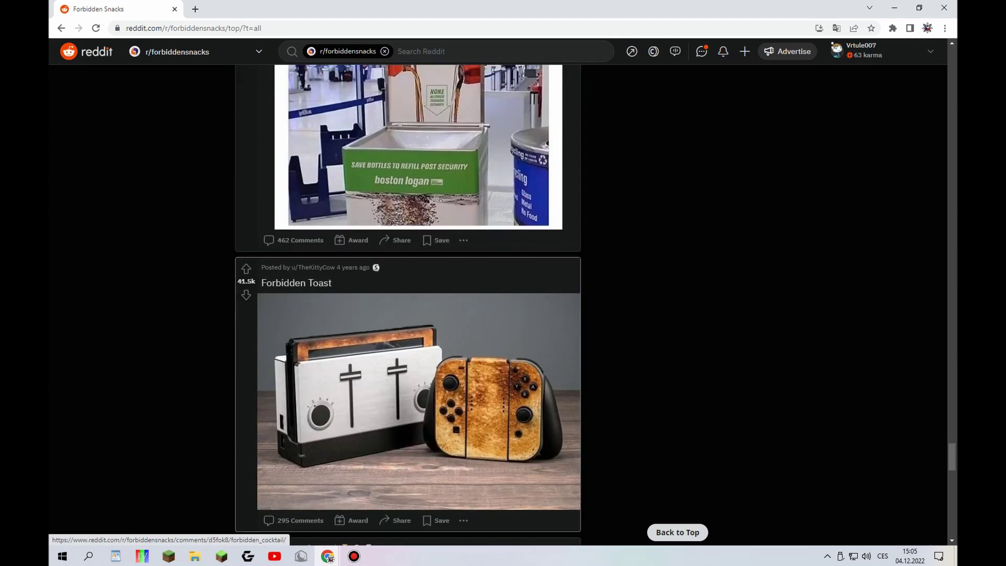
scroll(408, 235, "down", 1)
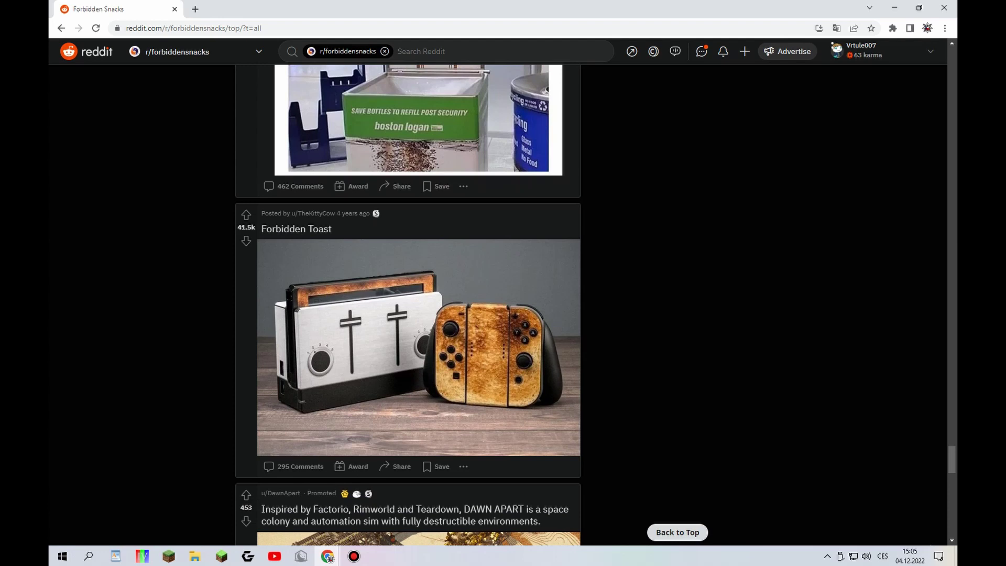
scroll(409, 315, "down", 8)
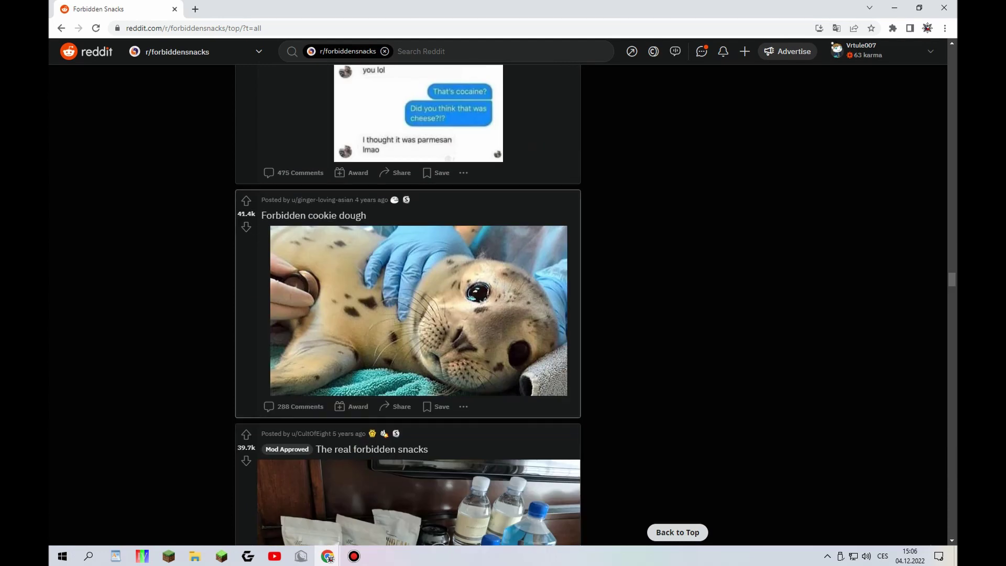
scroll(382, 334, "down", 2)
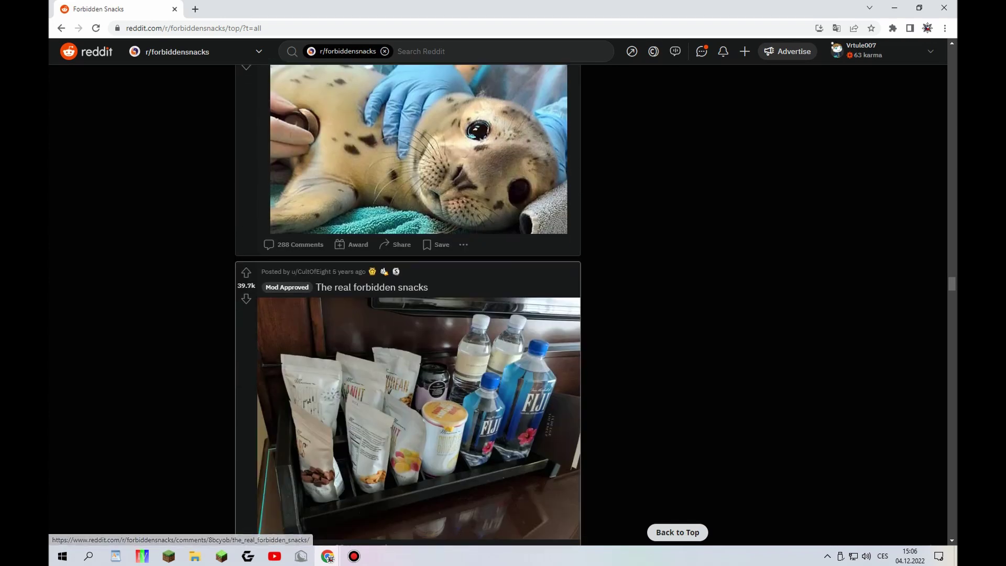
scroll(408, 314, "down", 2)
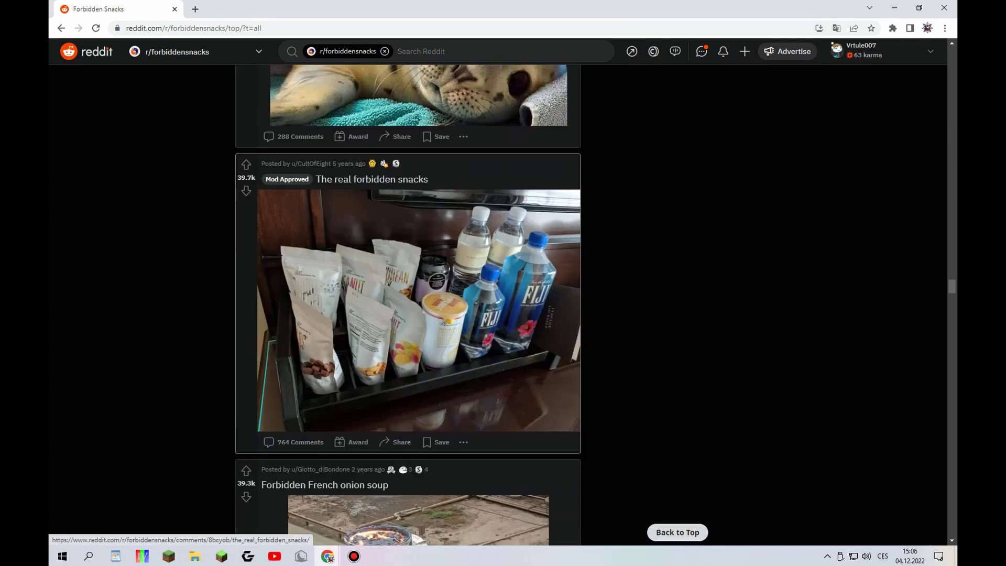
scroll(409, 315, "down", 10)
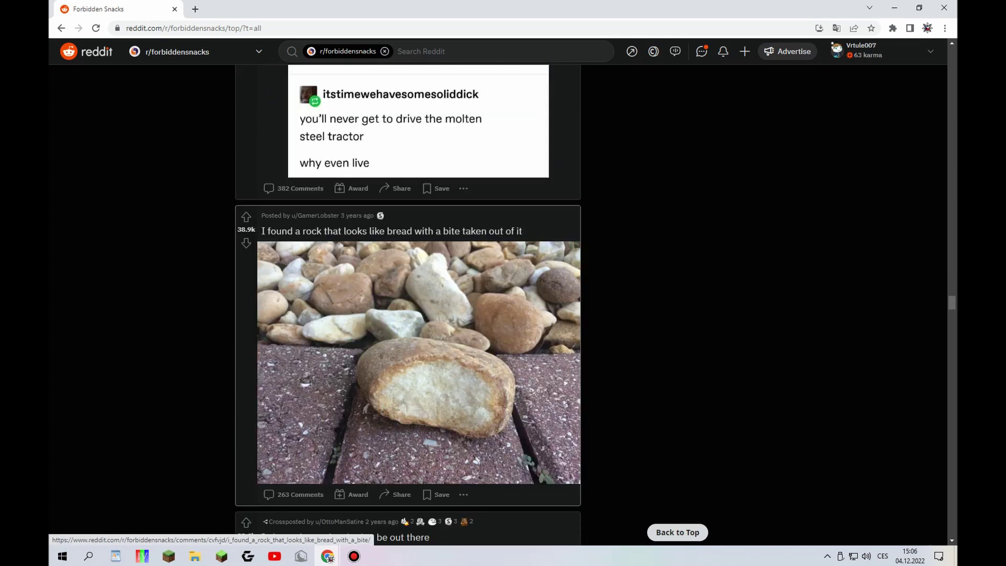
scroll(408, 314, "down", 1)
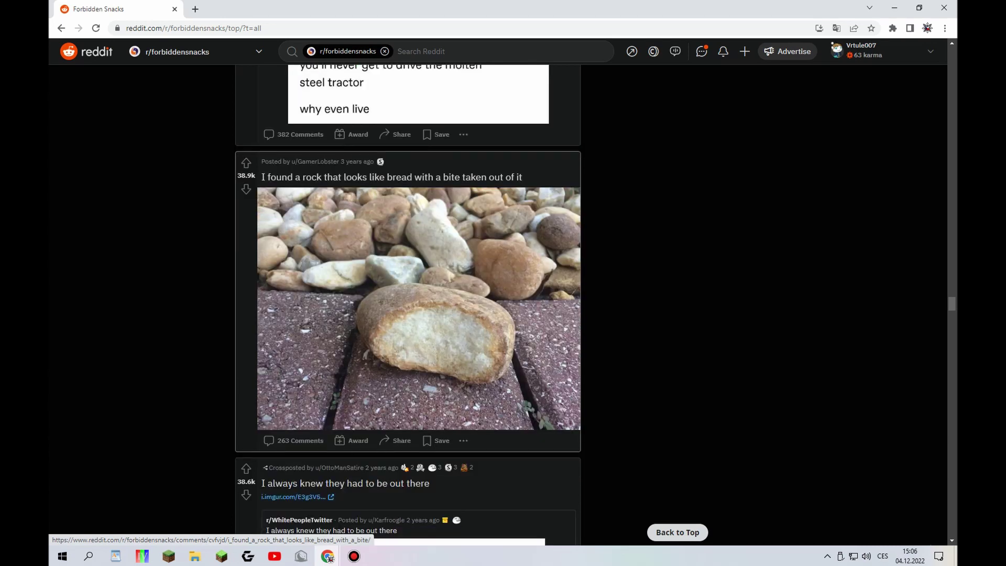
scroll(408, 315, "down", 3)
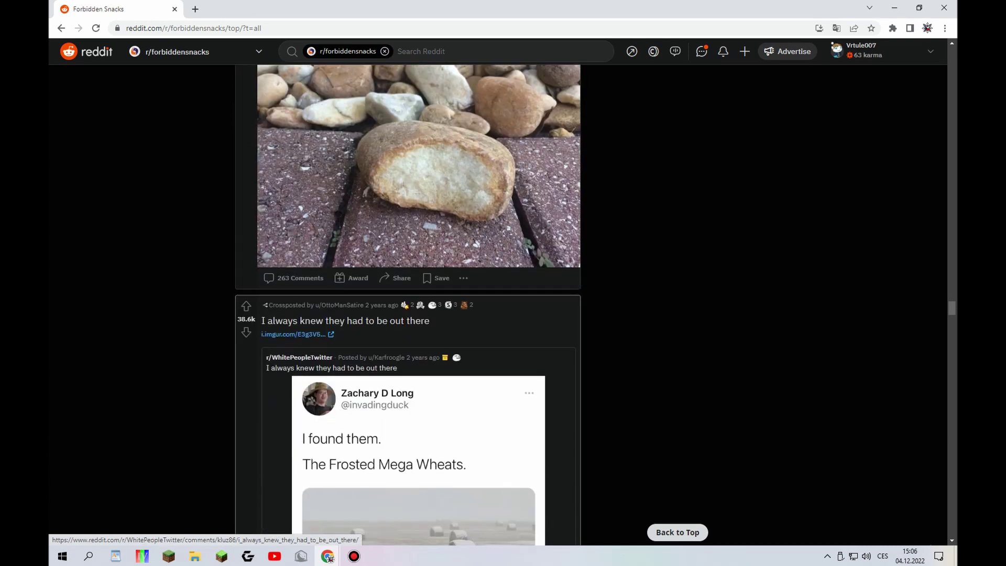
scroll(408, 314, "down", 2)
scroll(407, 315, "down", 1)
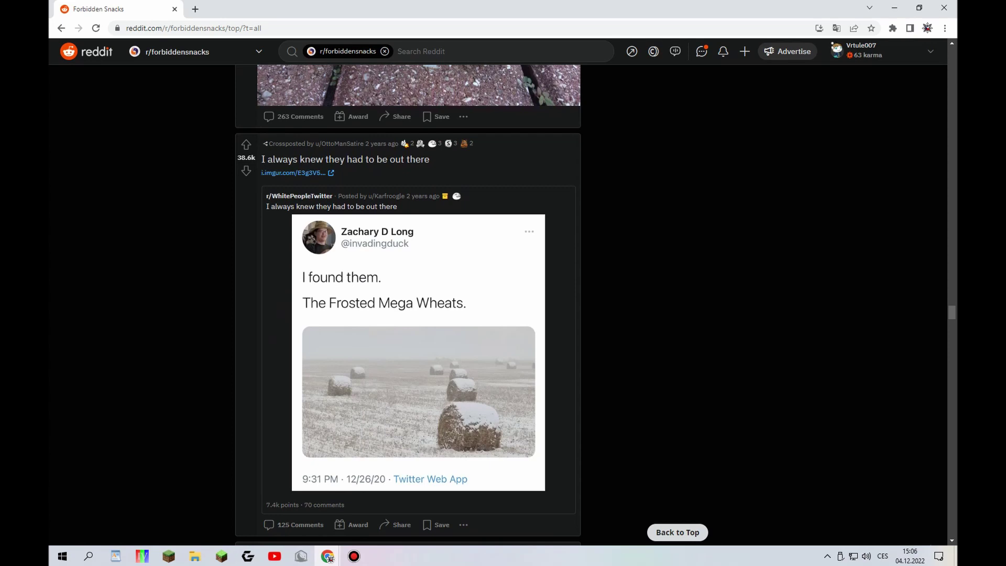
scroll(408, 305, "down", 3)
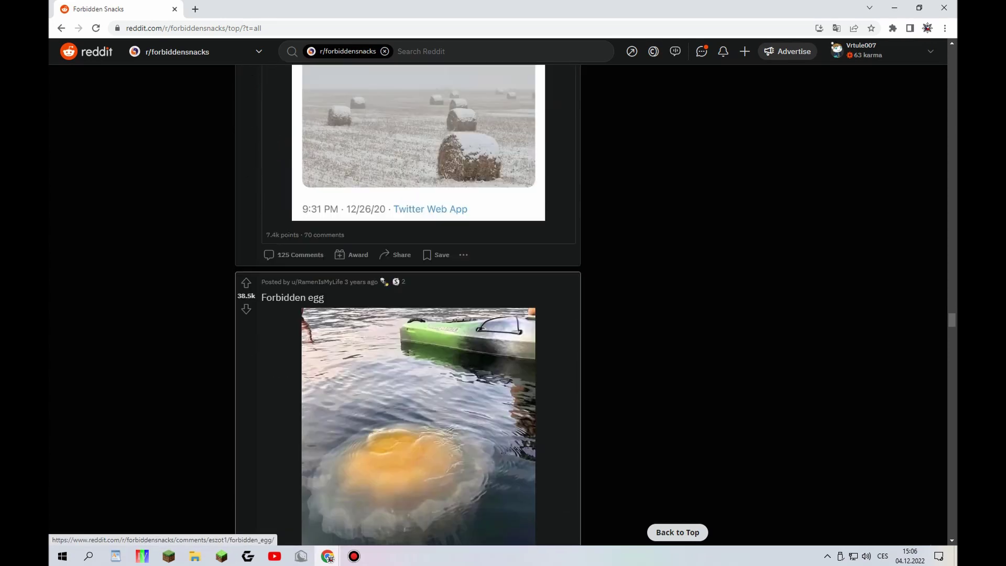
scroll(408, 305, "down", 1)
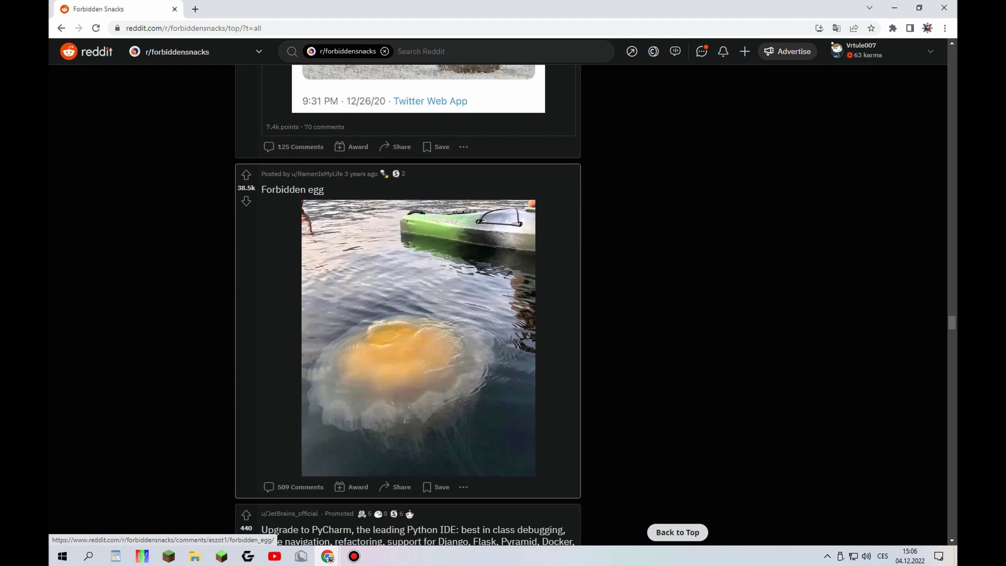
scroll(408, 306, "down", 8)
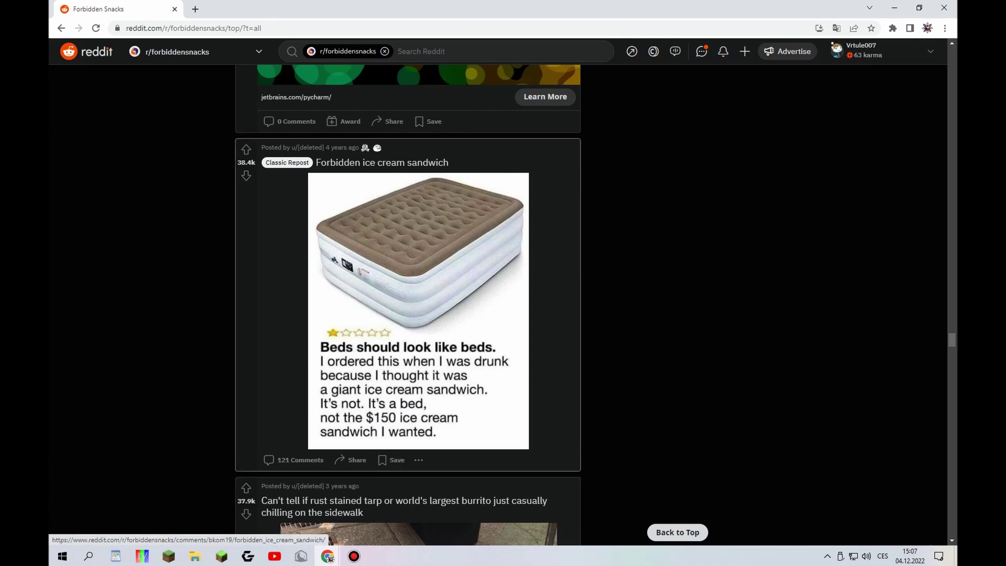
scroll(409, 314, "down", 4)
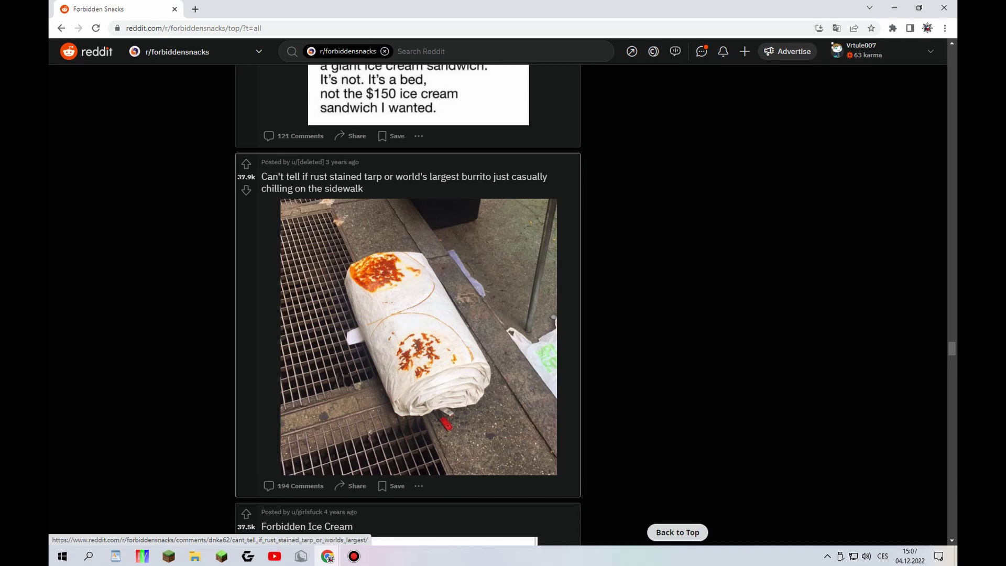
scroll(409, 315, "down", 1)
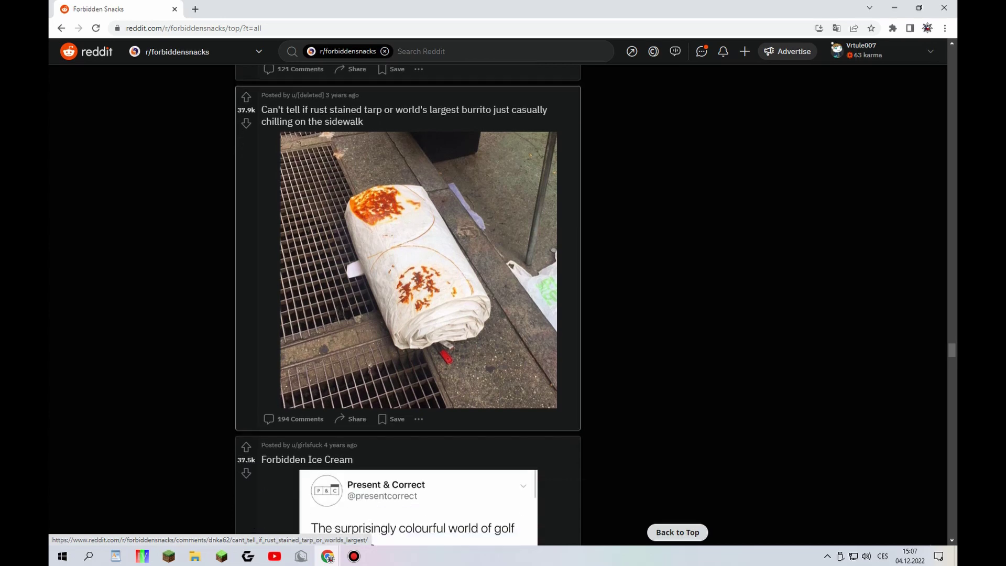
scroll(408, 314, "down", 2)
scroll(408, 315, "down", 2)
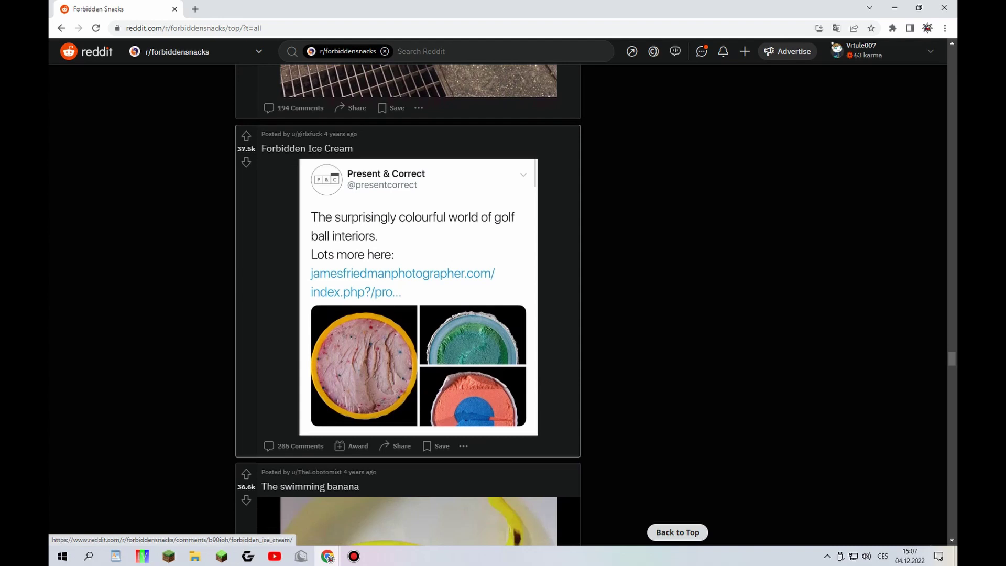
- Bring up the Forbidden Ice Cream image's options, then dismiss them without choosing anything
right_click(331, 320)
key("Escape")
scroll(408, 315, "down", 1)
scroll(408, 315, "down", 1)
scroll(408, 315, "down", 1)
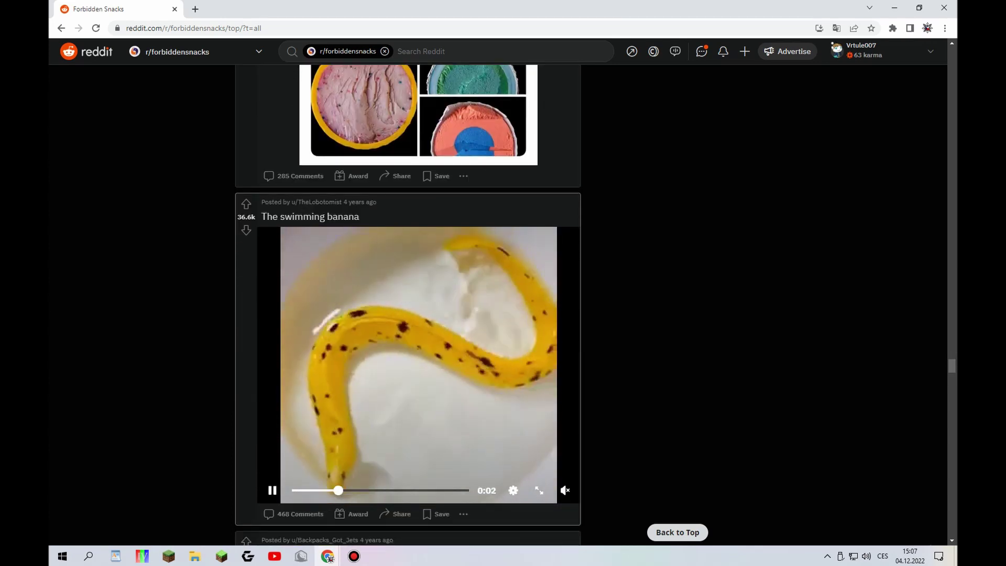
scroll(408, 314, "down", 1)
scroll(408, 315, "down", 1)
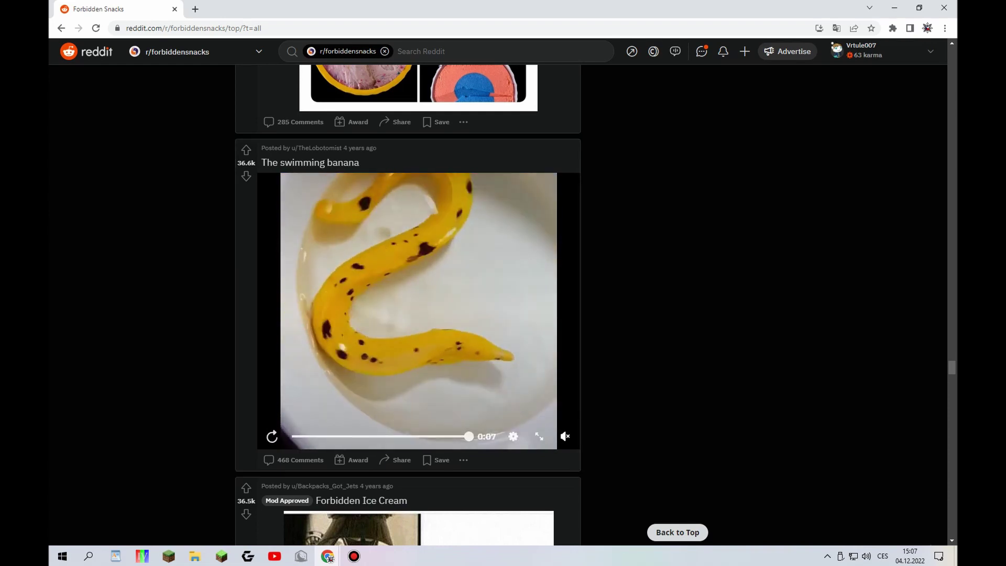
scroll(409, 315, "down", 4)
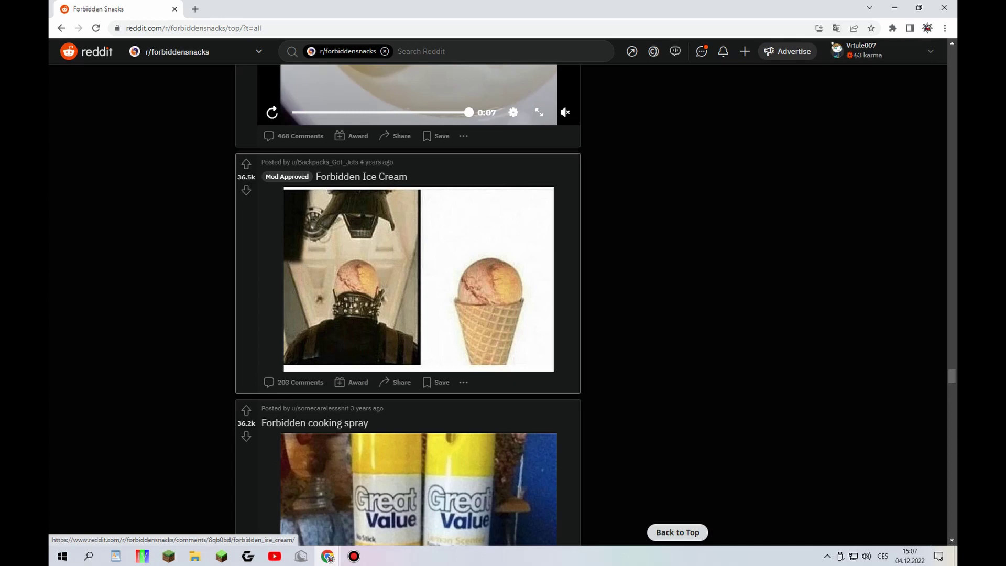
scroll(408, 275, "down", 1)
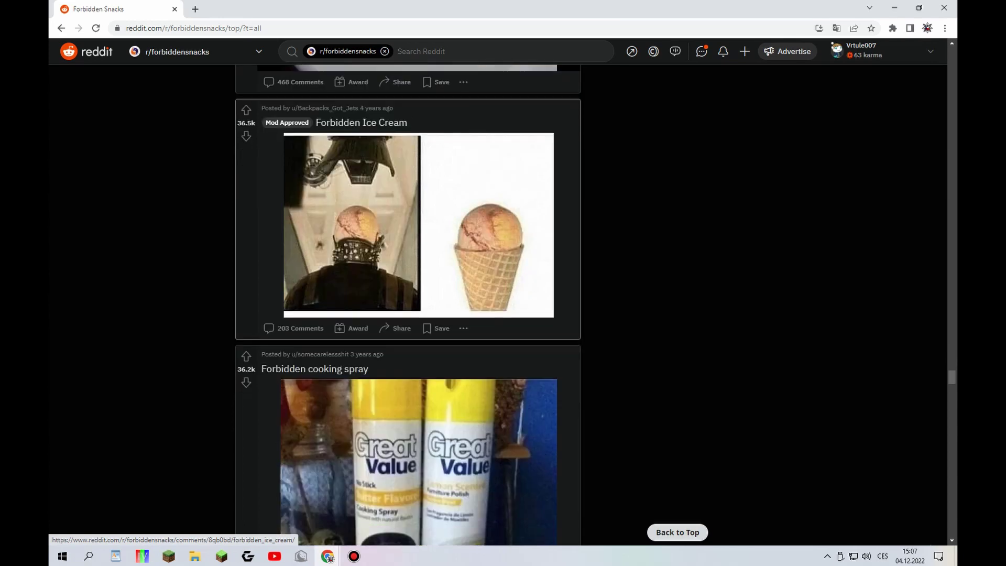
scroll(408, 315, "down", 2)
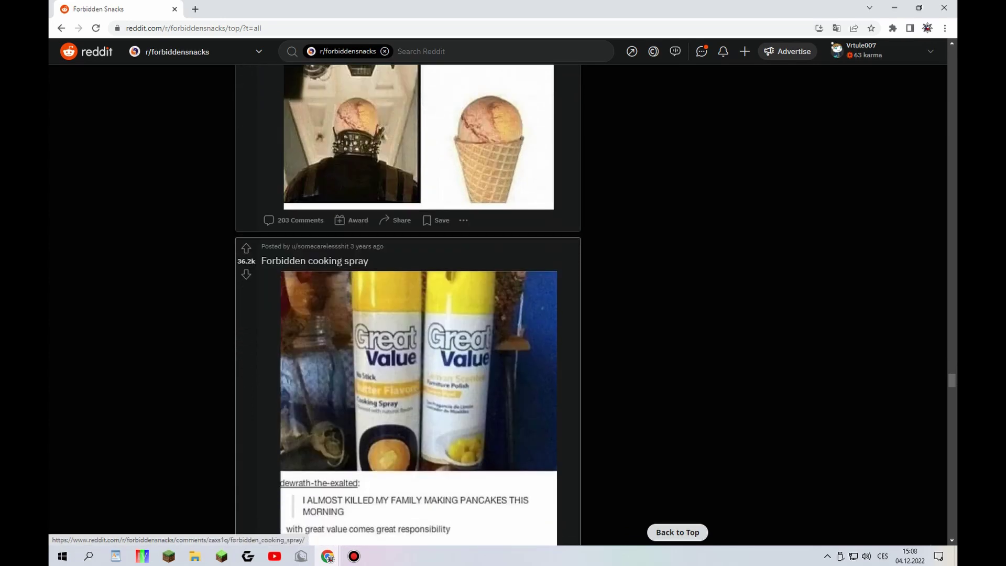
scroll(408, 315, "down", 2)
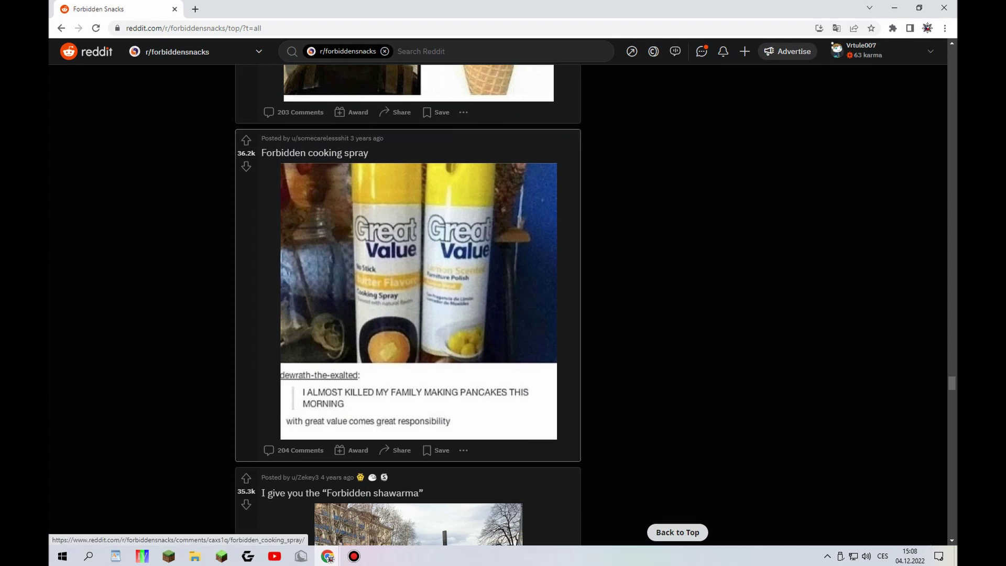
left_click(418, 263)
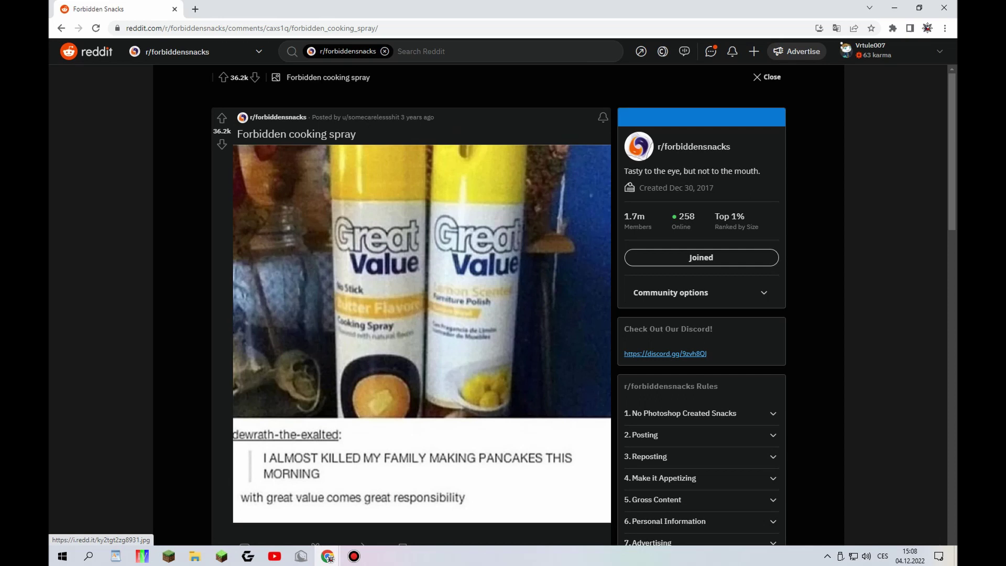
left_click(503, 292)
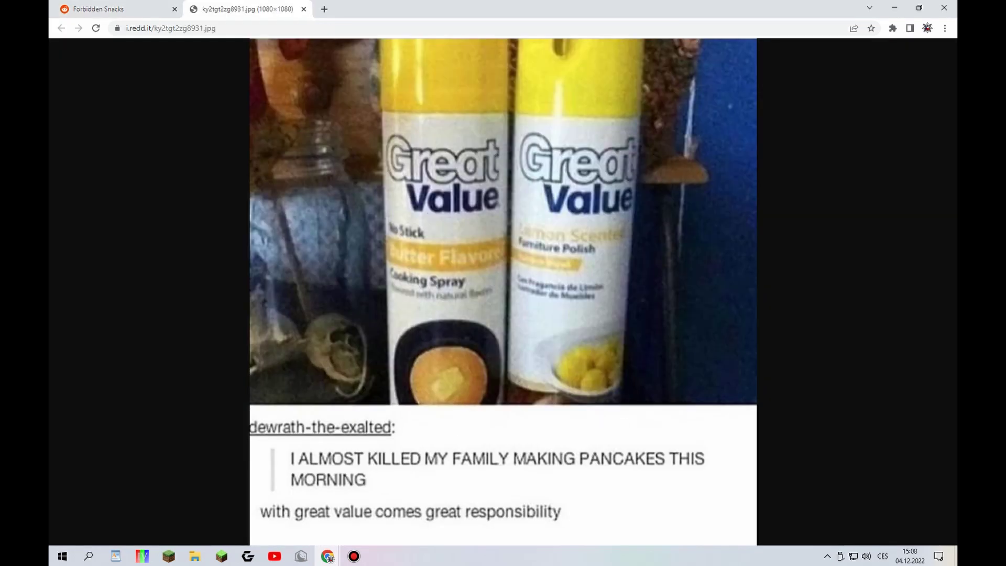
left_click(538, 237)
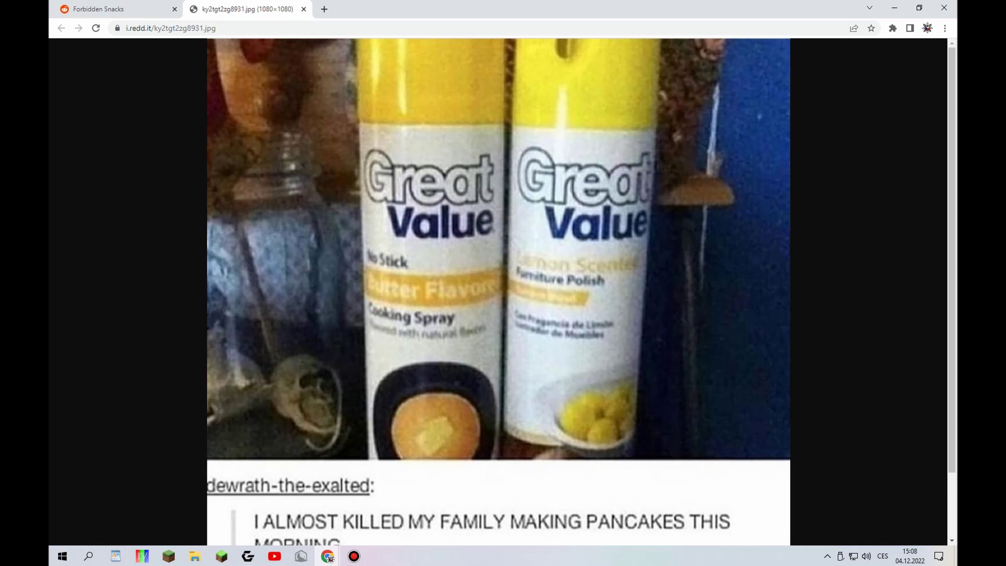
left_click(503, 235)
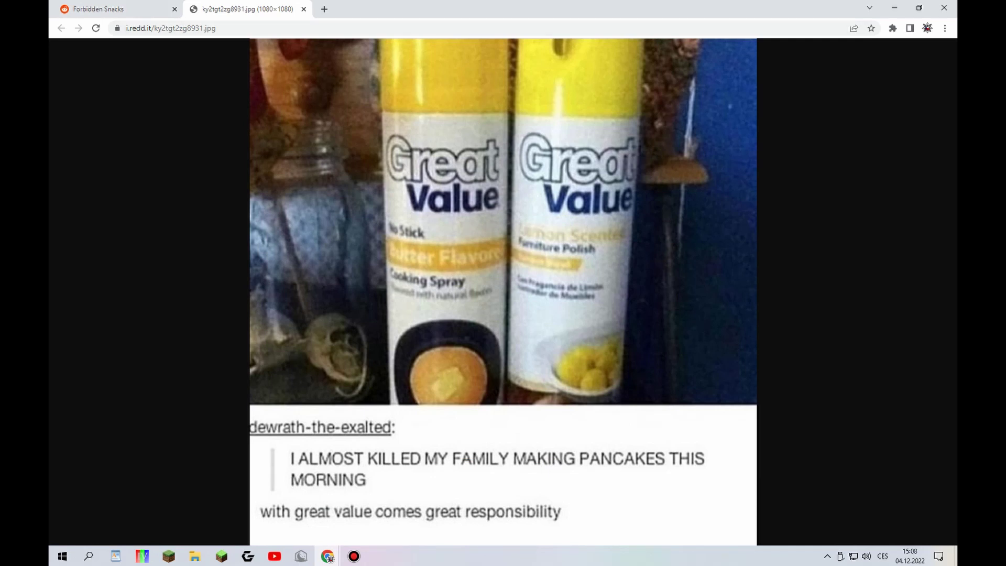
left_click(303, 9)
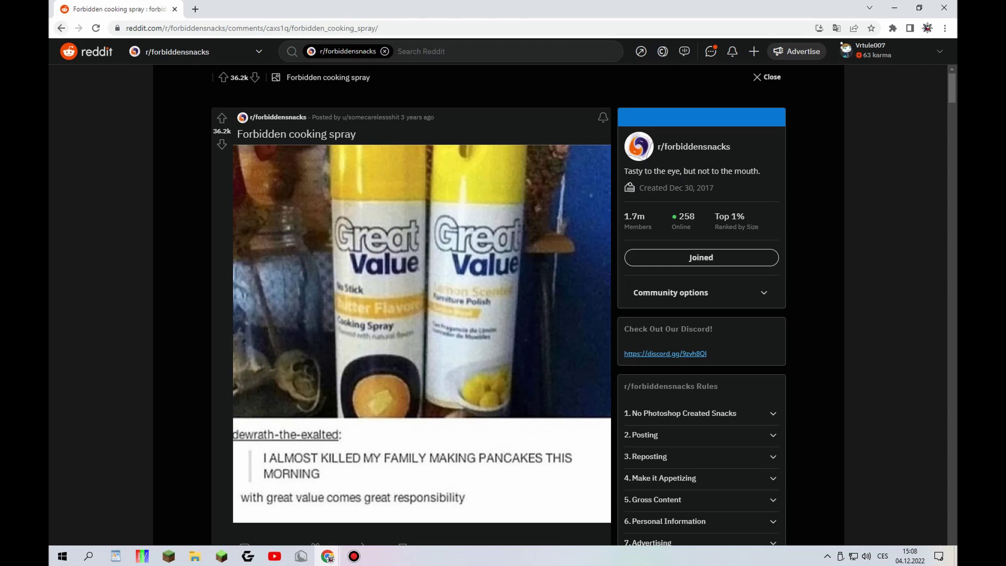
left_click(60, 29)
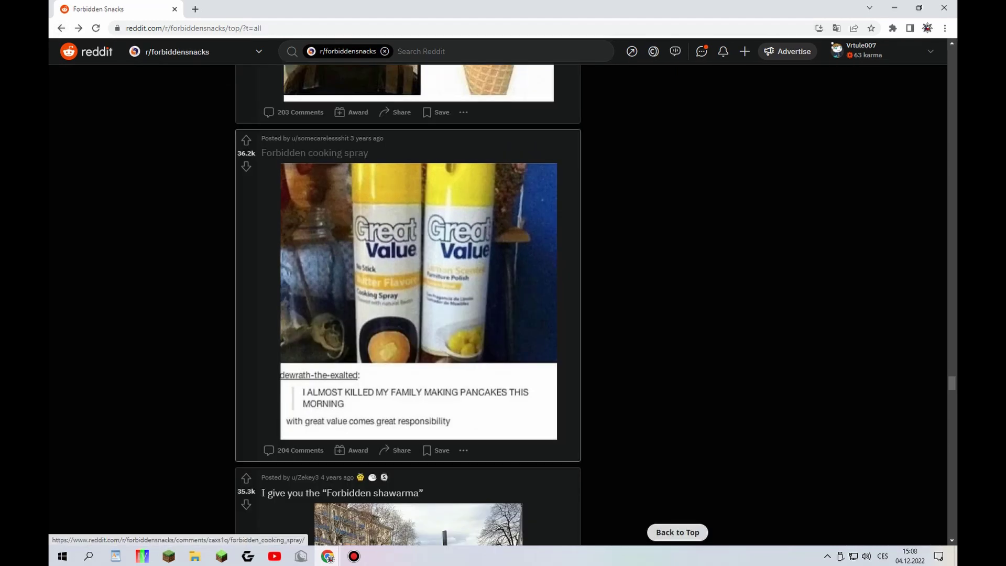
scroll(409, 330, "down", 3)
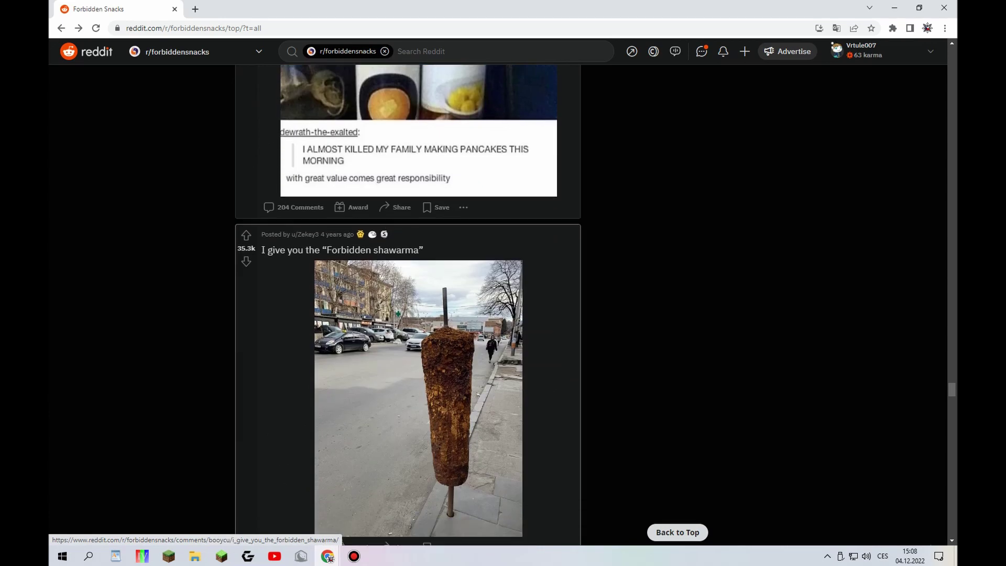
scroll(409, 307, "down", 2)
scroll(410, 307, "down", 6)
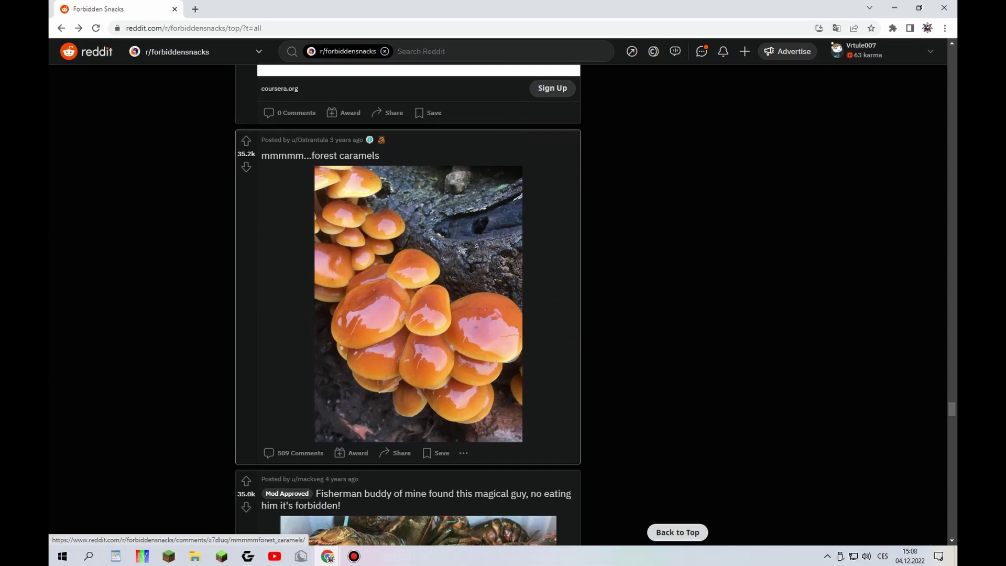
scroll(418, 314, "down", 3)
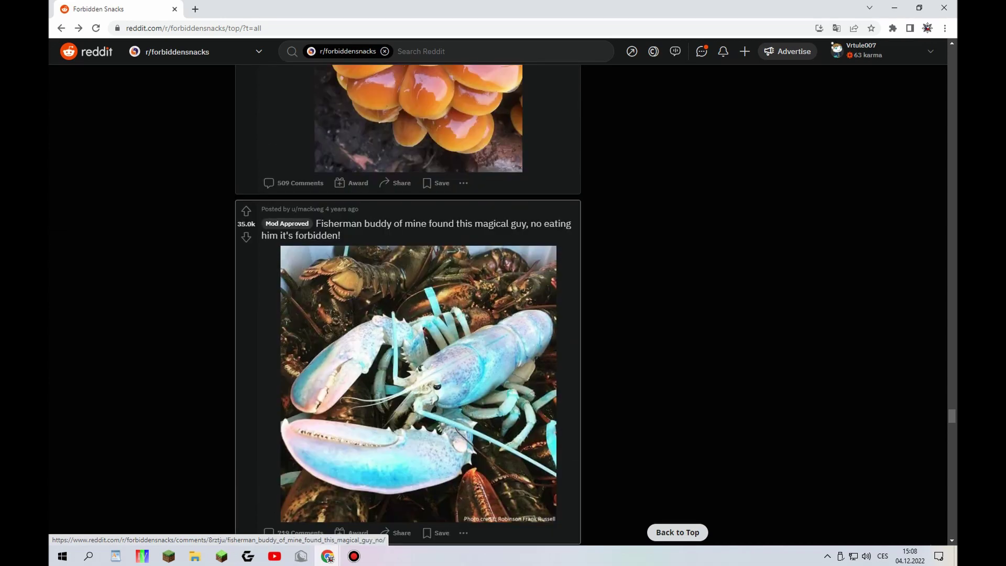
scroll(408, 306, "down", 1)
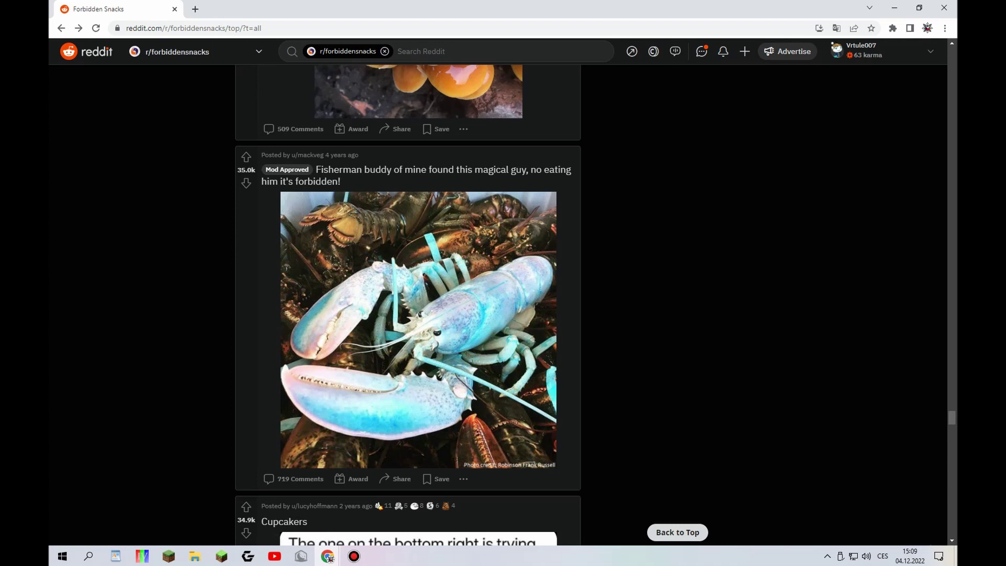
scroll(410, 314, "down", 3)
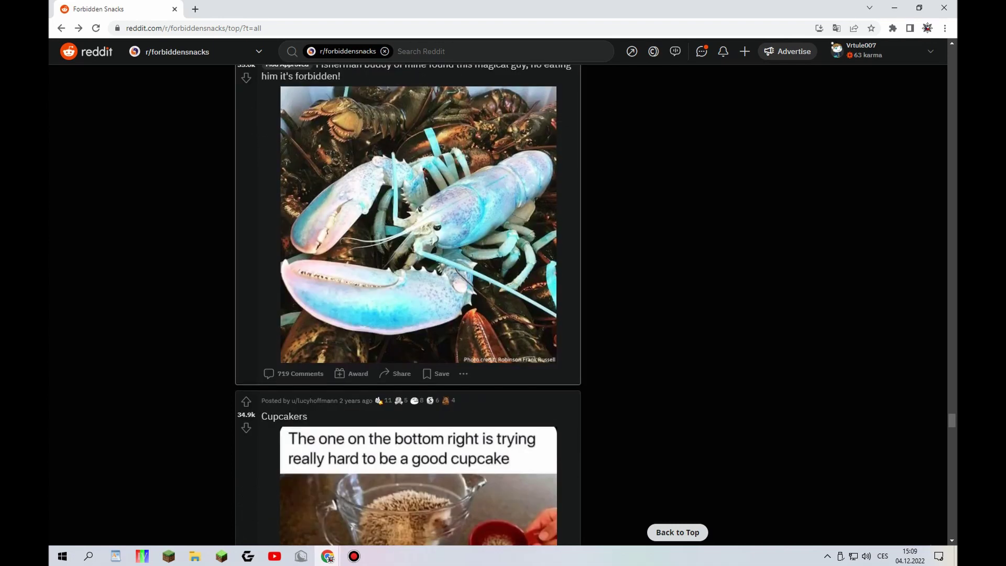
scroll(409, 314, "down", 1)
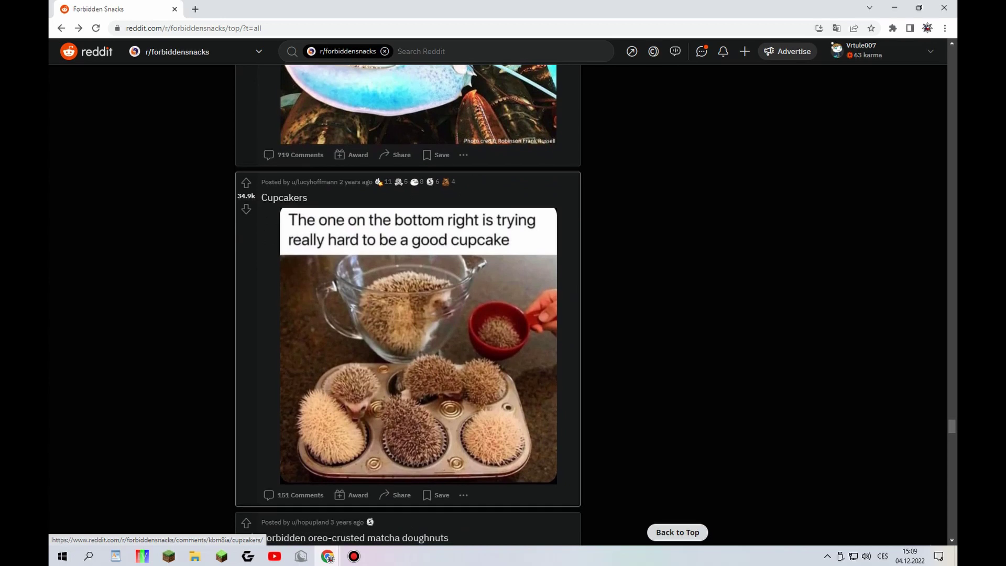
scroll(409, 315, "down", 1)
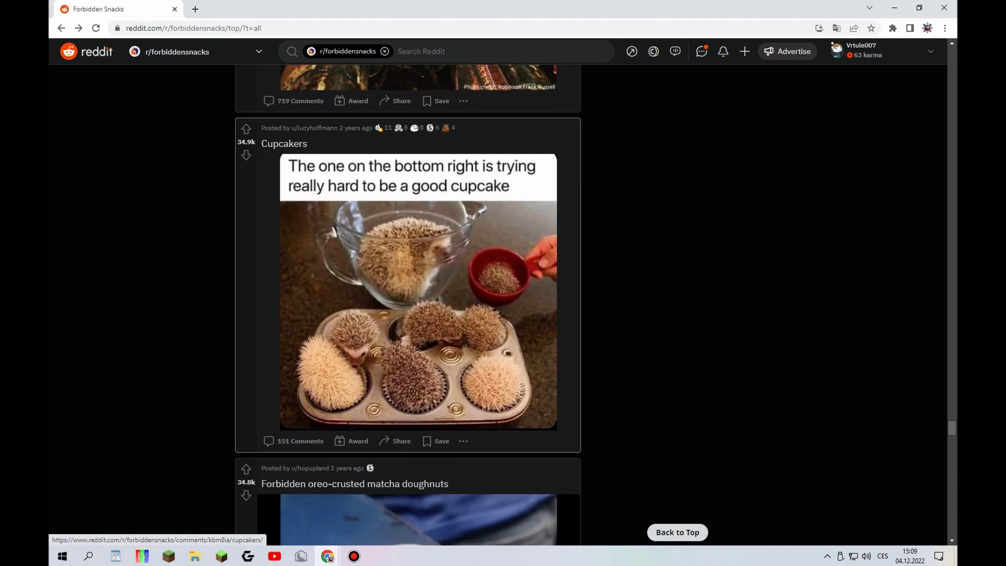
scroll(409, 315, "down", 4)
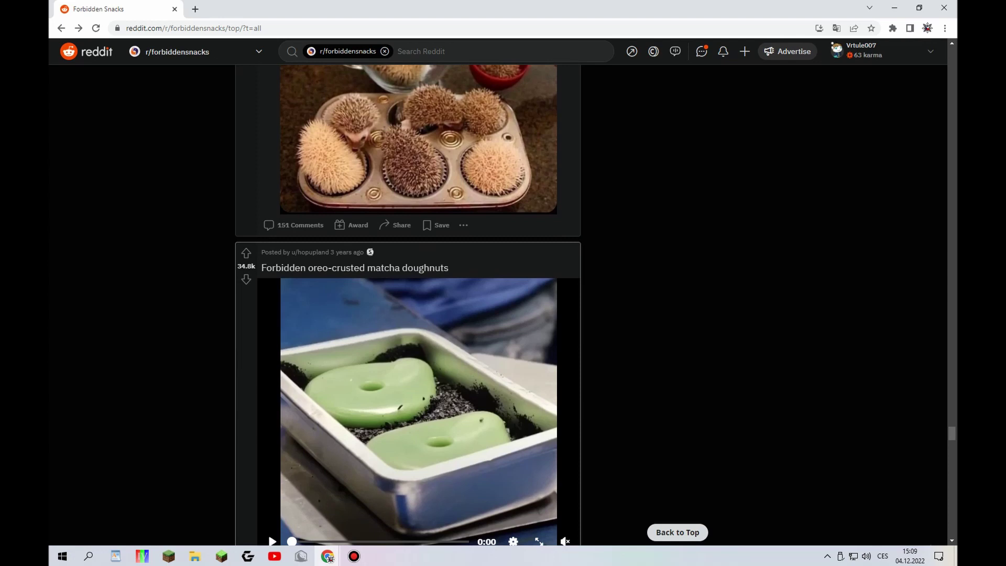
scroll(409, 314, "down", 1)
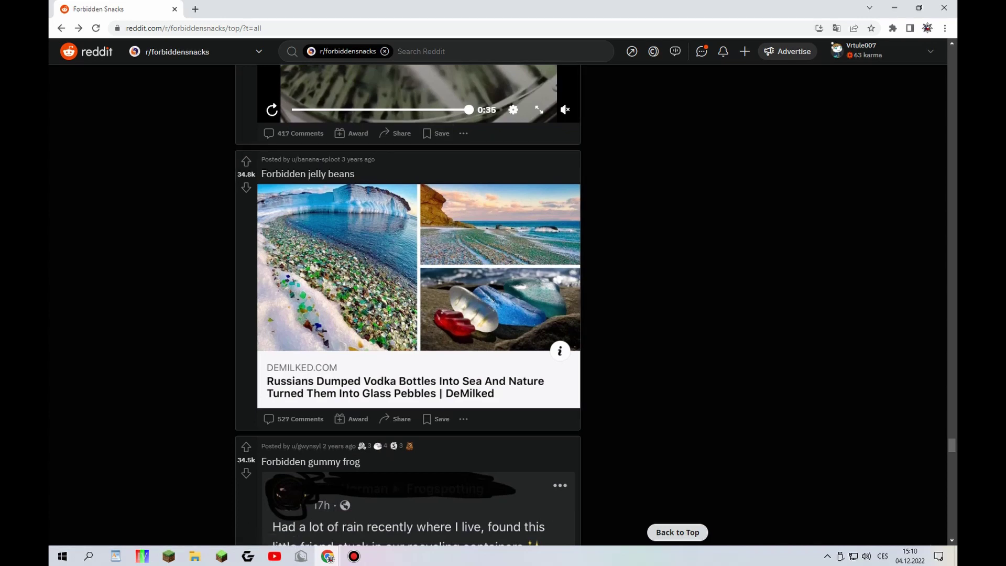
scroll(409, 305, "down", 1)
scroll(408, 305, "down", 2)
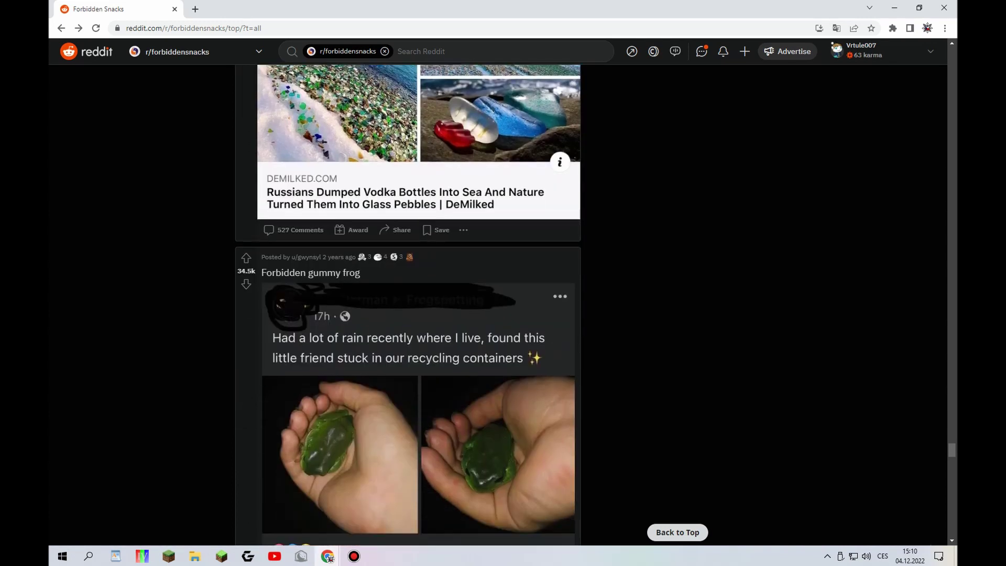
scroll(408, 305, "down", 1)
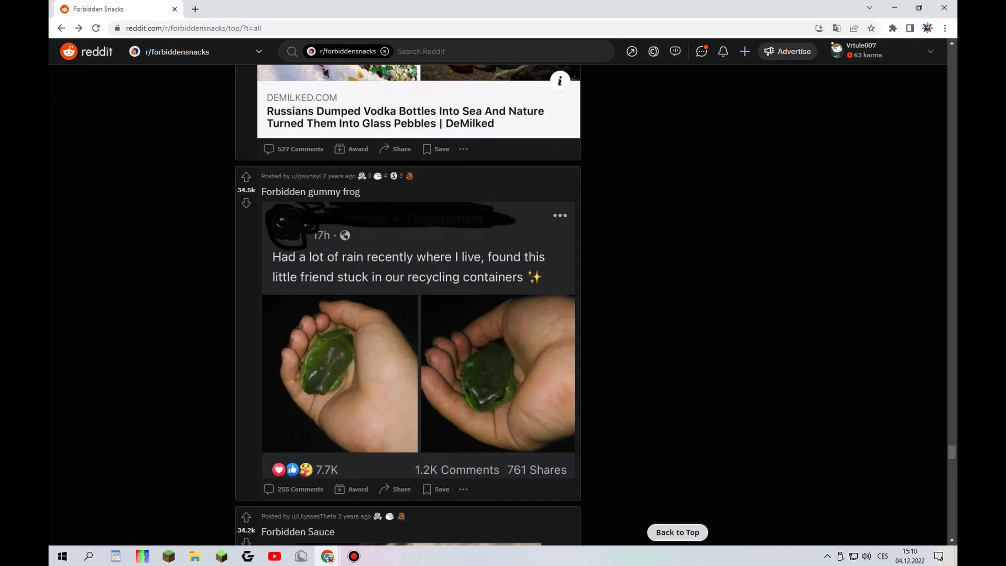
scroll(417, 354, "down", 2)
scroll(417, 354, "down", 1)
scroll(416, 354, "down", 1)
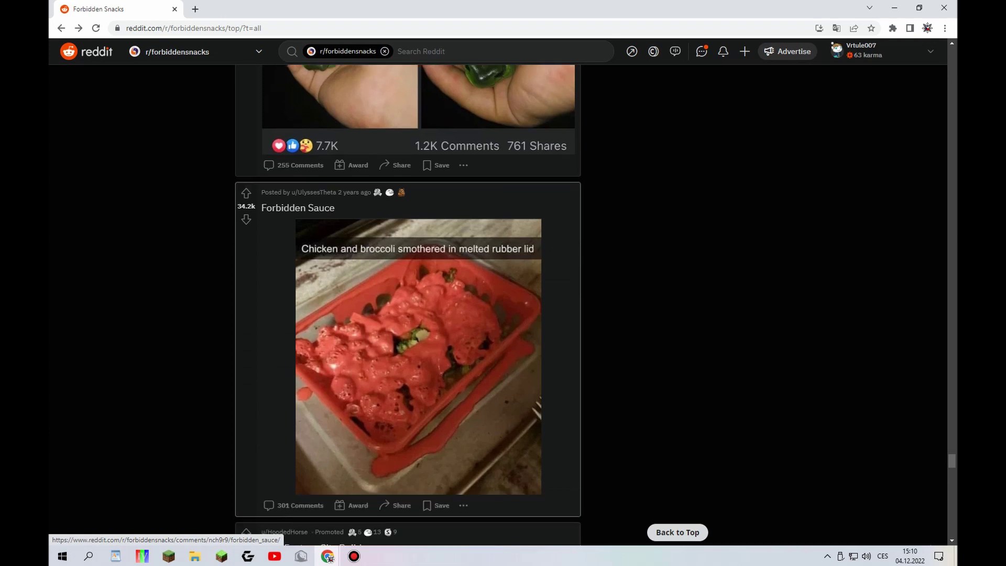
scroll(417, 354, "down", 3)
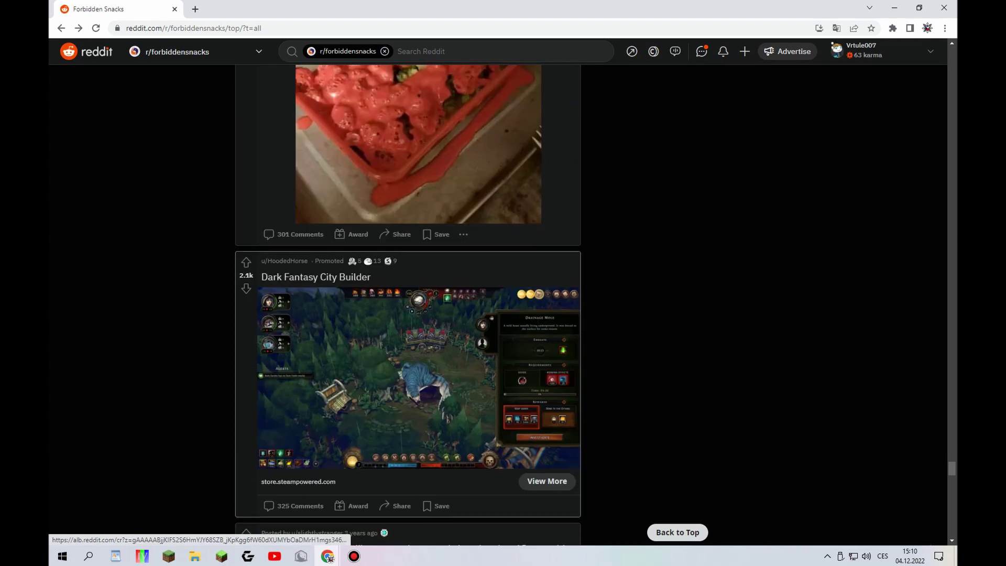
scroll(417, 354, "down", 5)
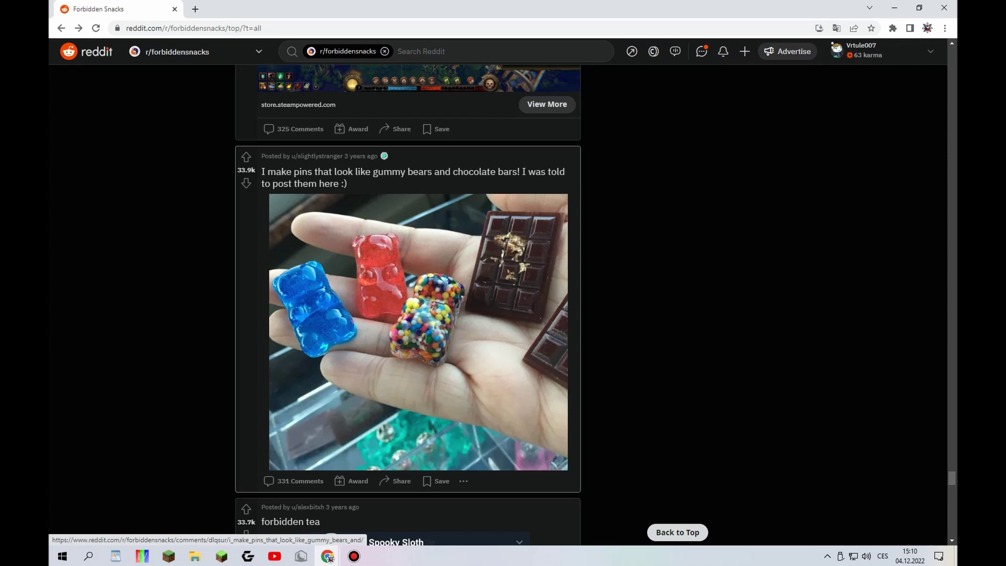
scroll(409, 315, "down", 3)
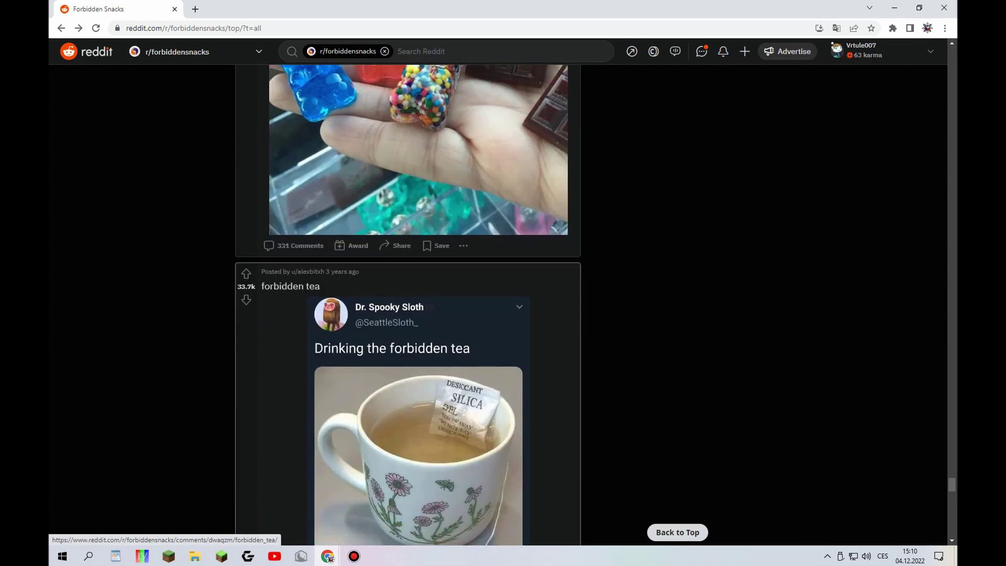
scroll(409, 314, "down", 1)
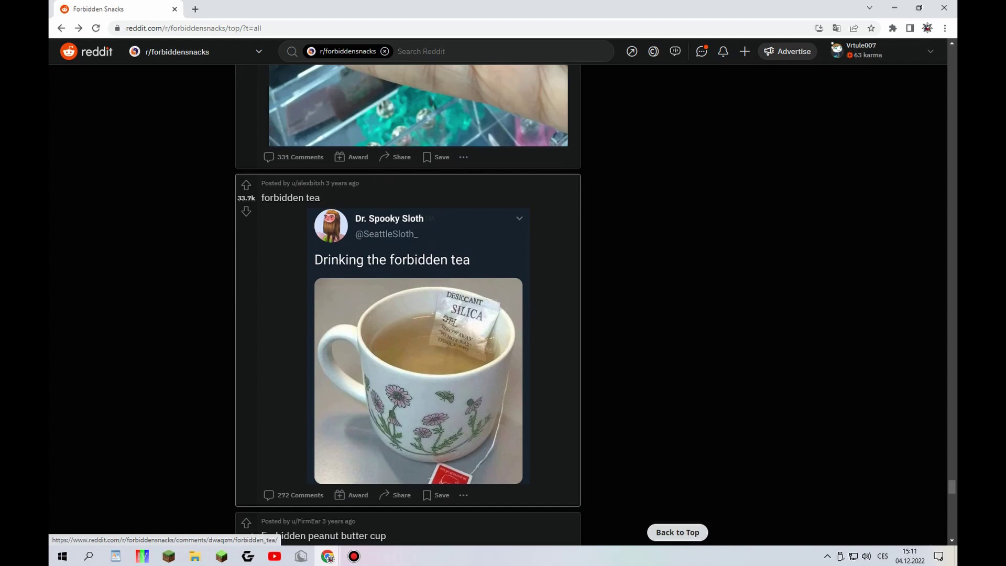
scroll(407, 315, "down", 1)
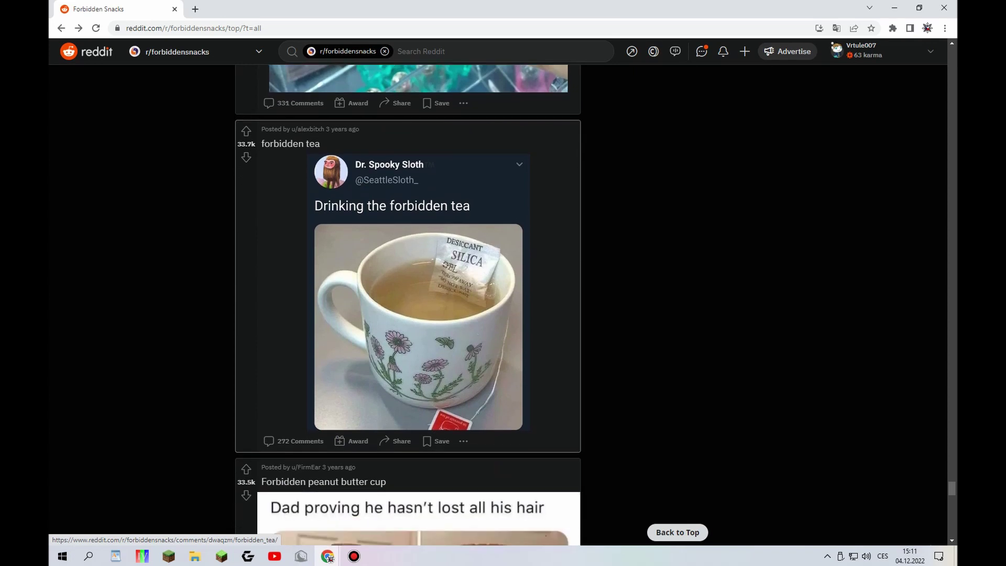
scroll(408, 315, "down", 12)
scroll(408, 315, "up", 6)
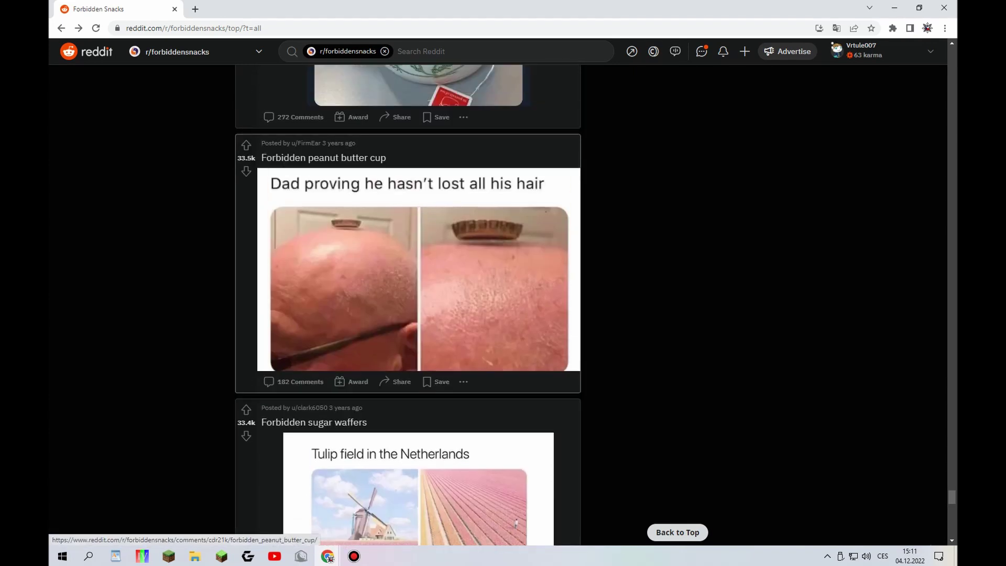
scroll(408, 315, "down", 3)
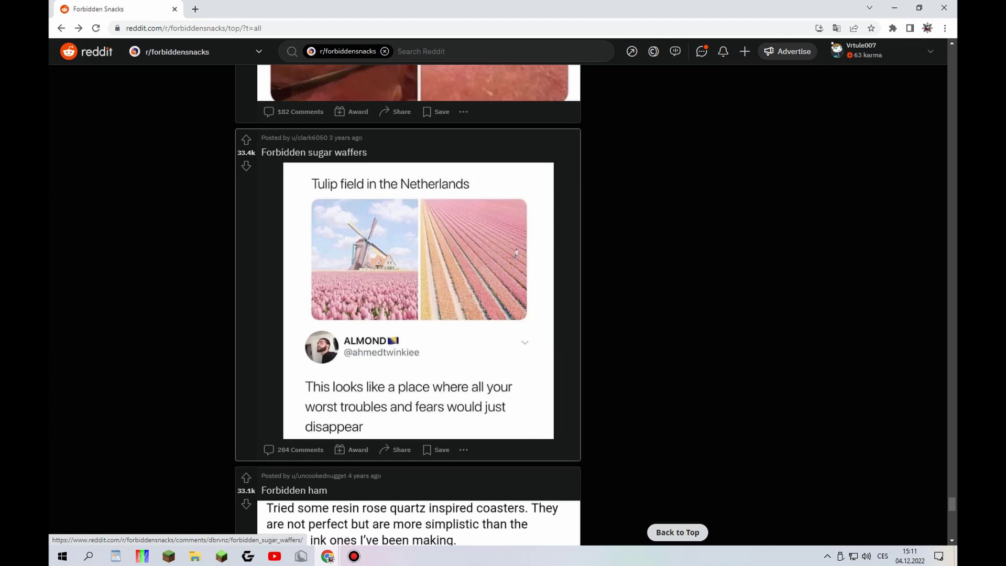
scroll(408, 354, "down", 4)
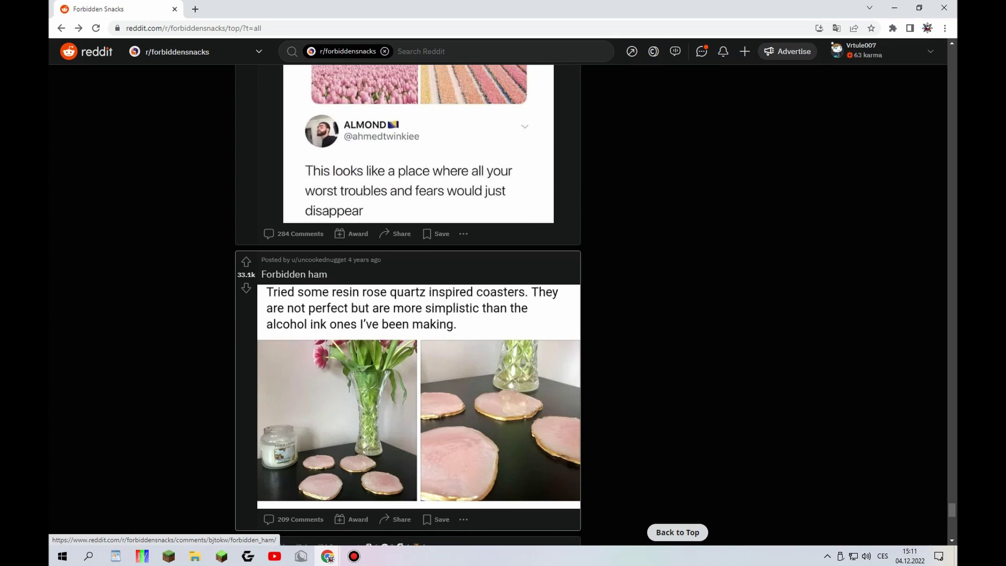
scroll(408, 315, "down", 2)
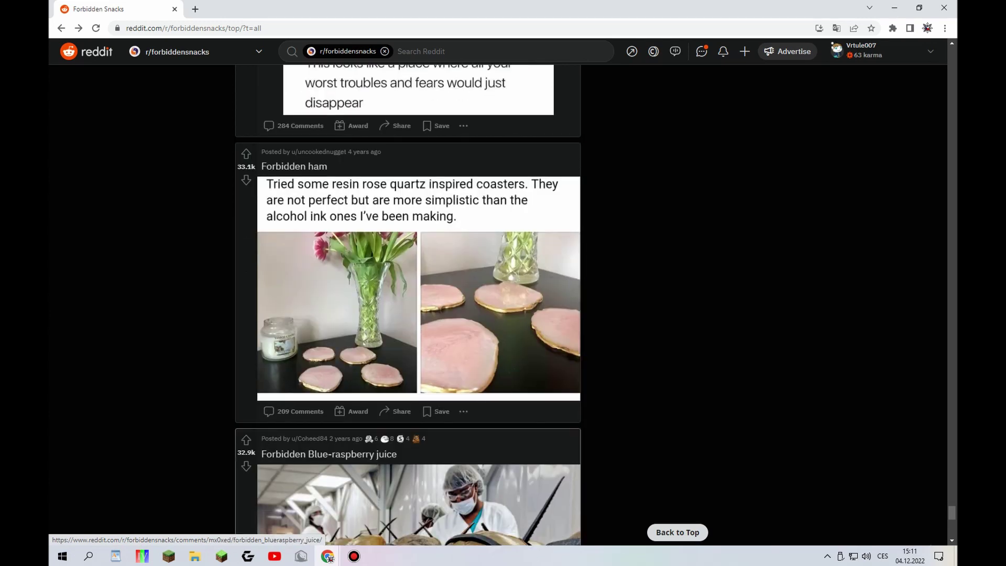
scroll(409, 314, "down", 2)
scroll(408, 315, "down", 5)
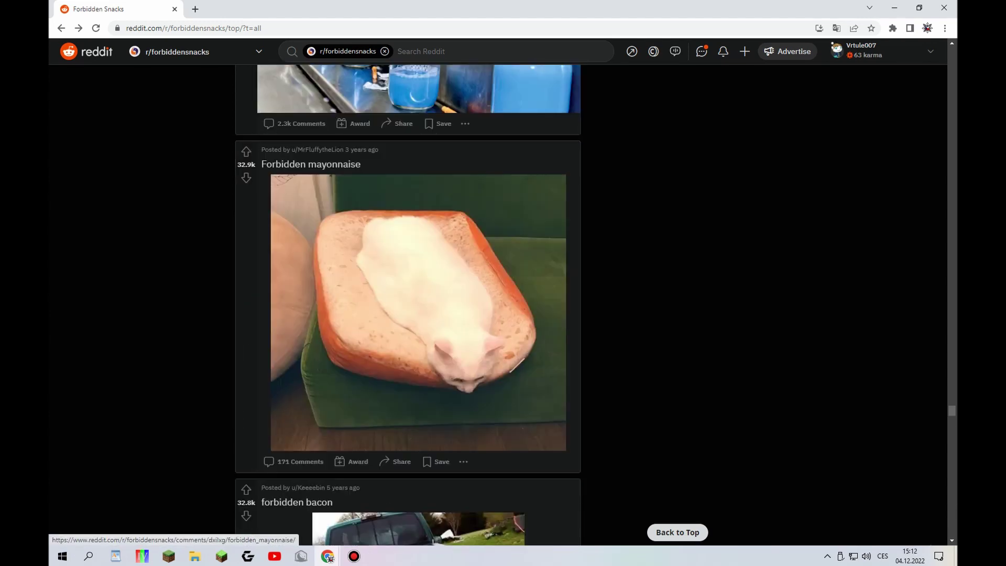
scroll(408, 305, "down", 2)
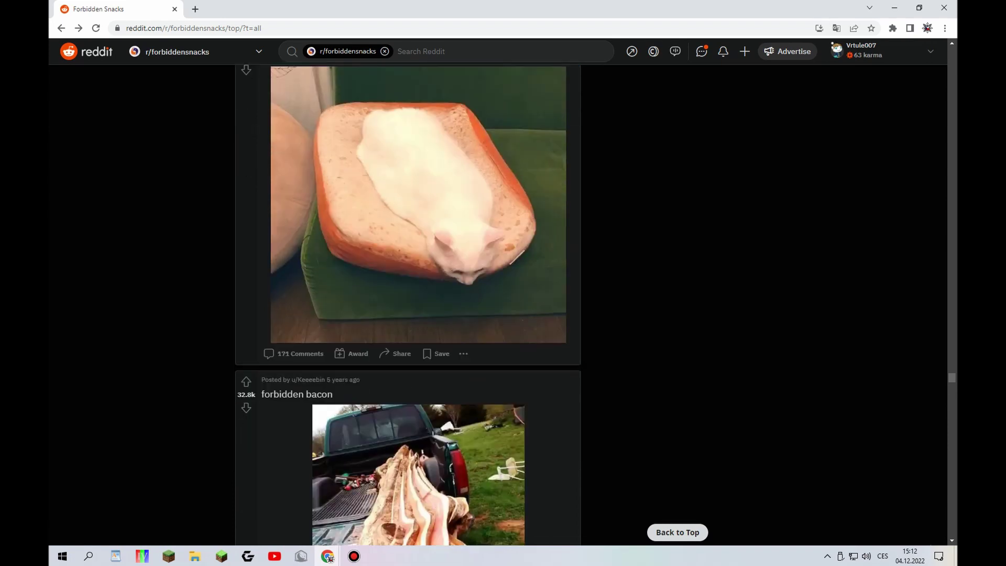
scroll(409, 306, "down", 2)
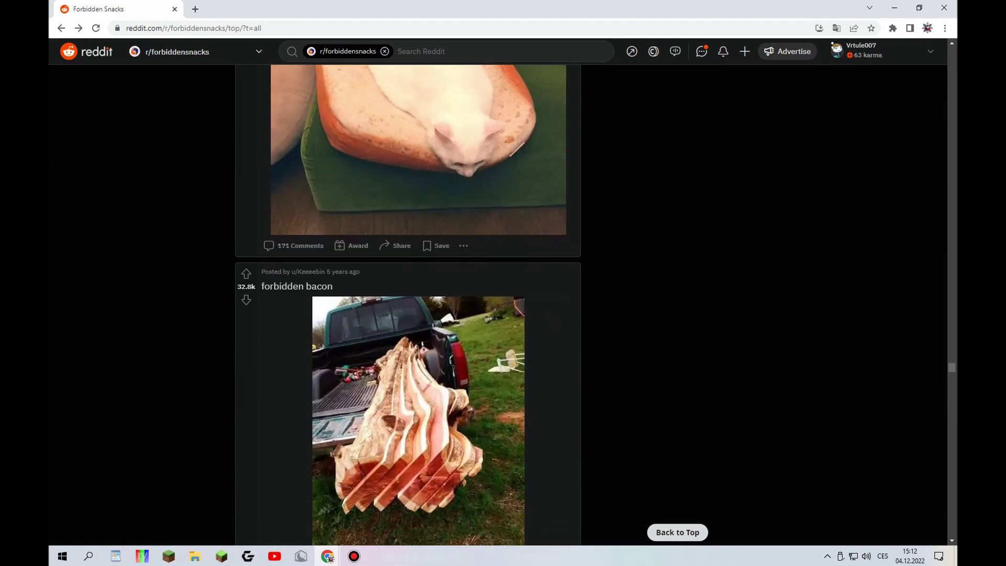
scroll(408, 305, "down", 2)
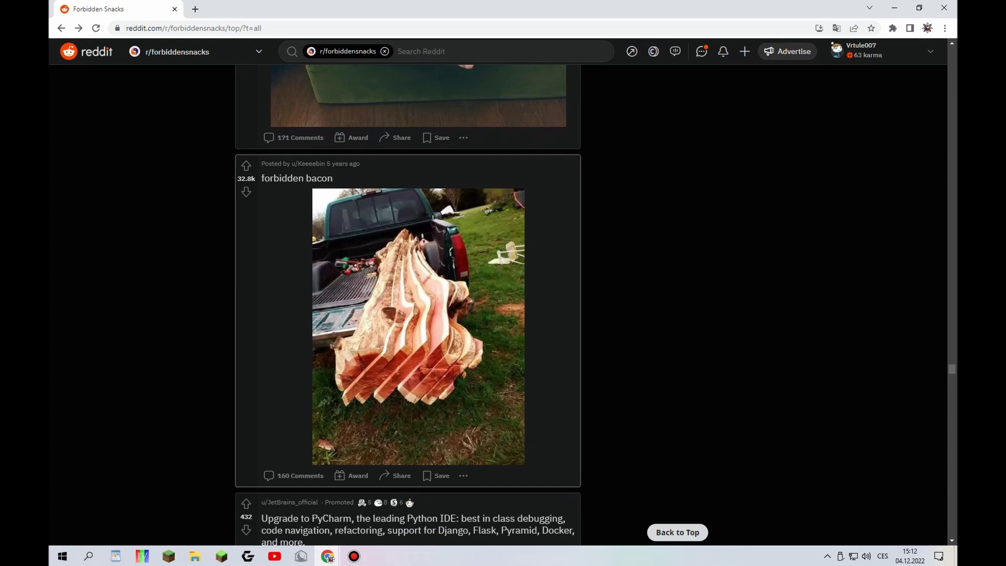